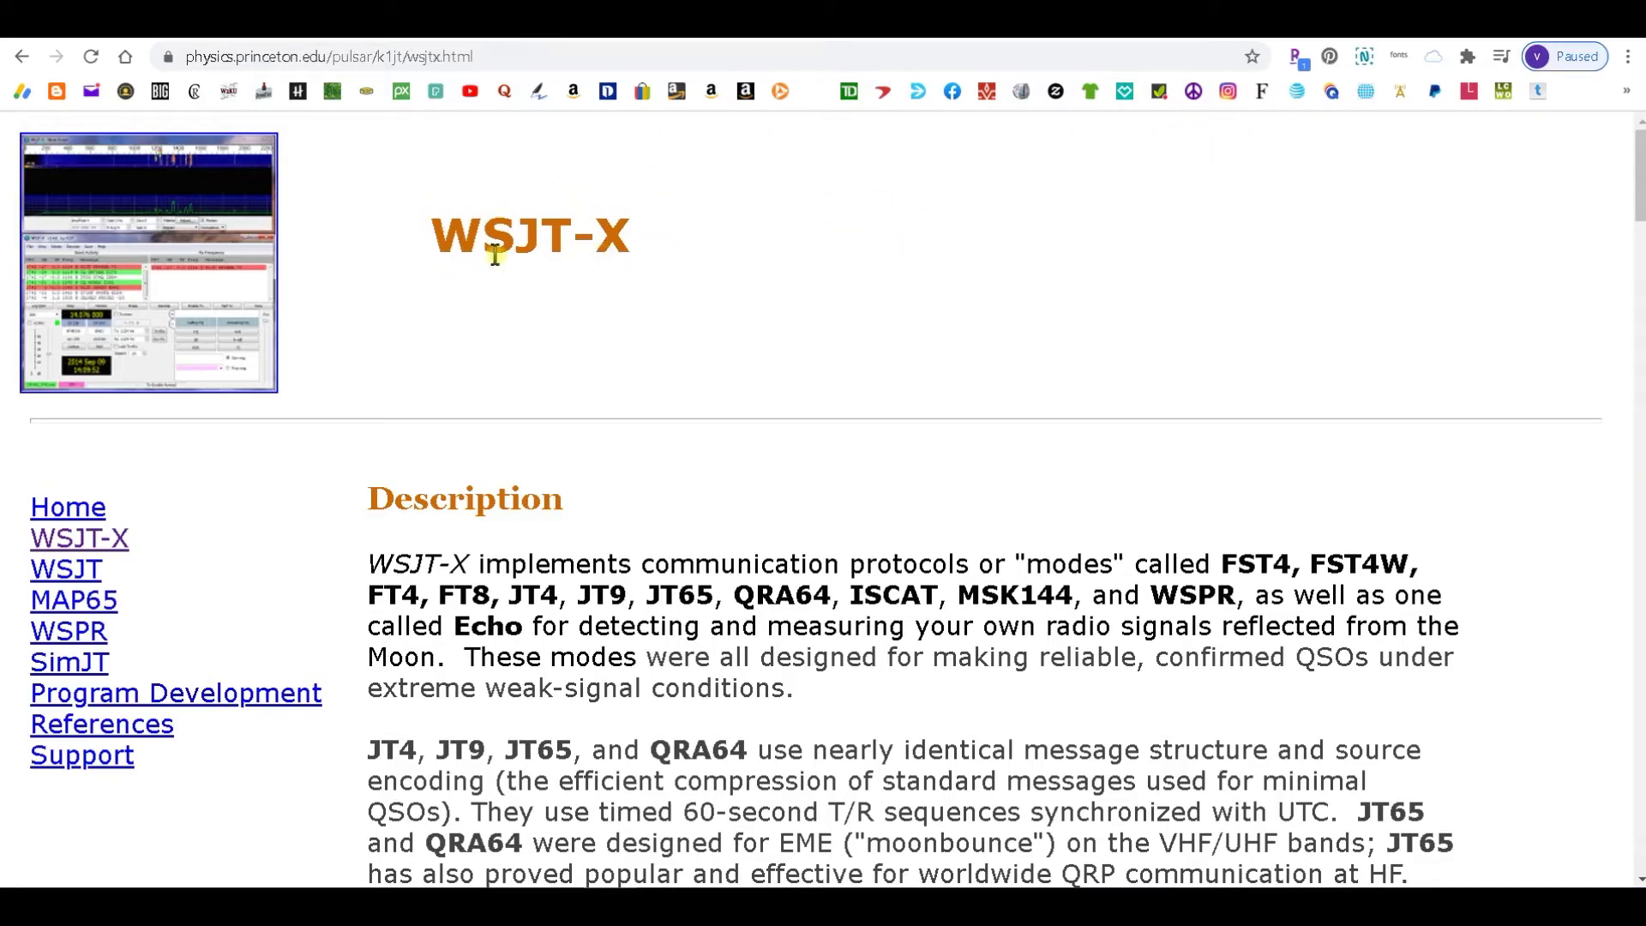
# Find the WSJT-X 2.3.0 installation packages on the web page, and switch to the WSJT-X main window
pyautogui.scroll(-15, 589, 331)
pyautogui.scroll(-20, 643, 393)
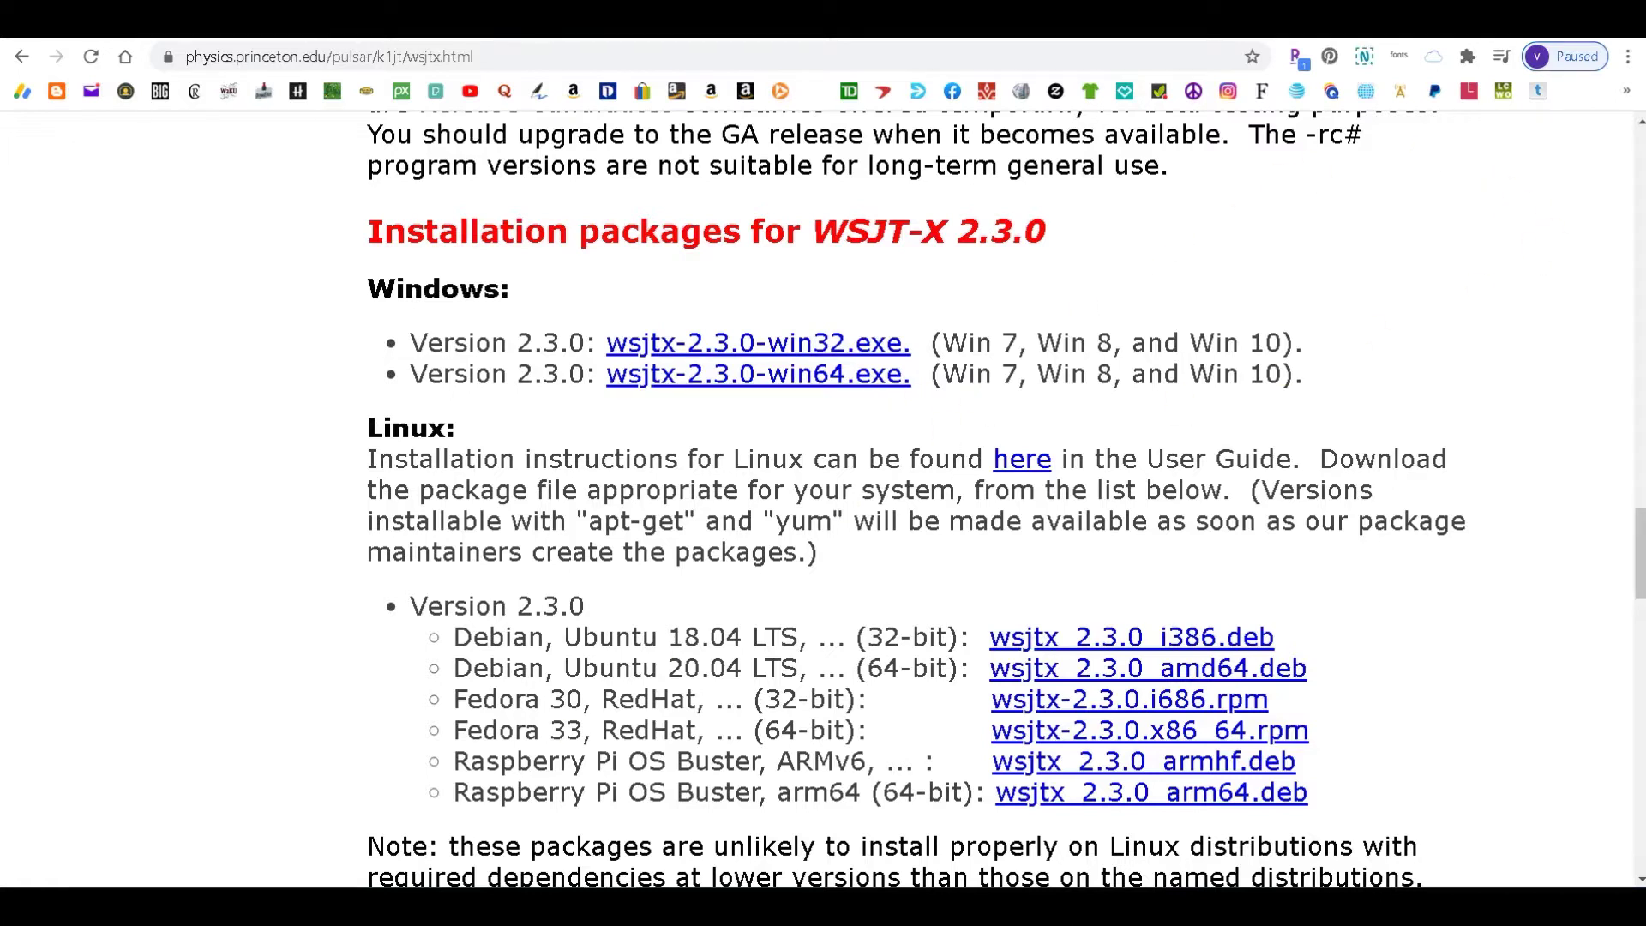
pyautogui.moveTo(504, 907)
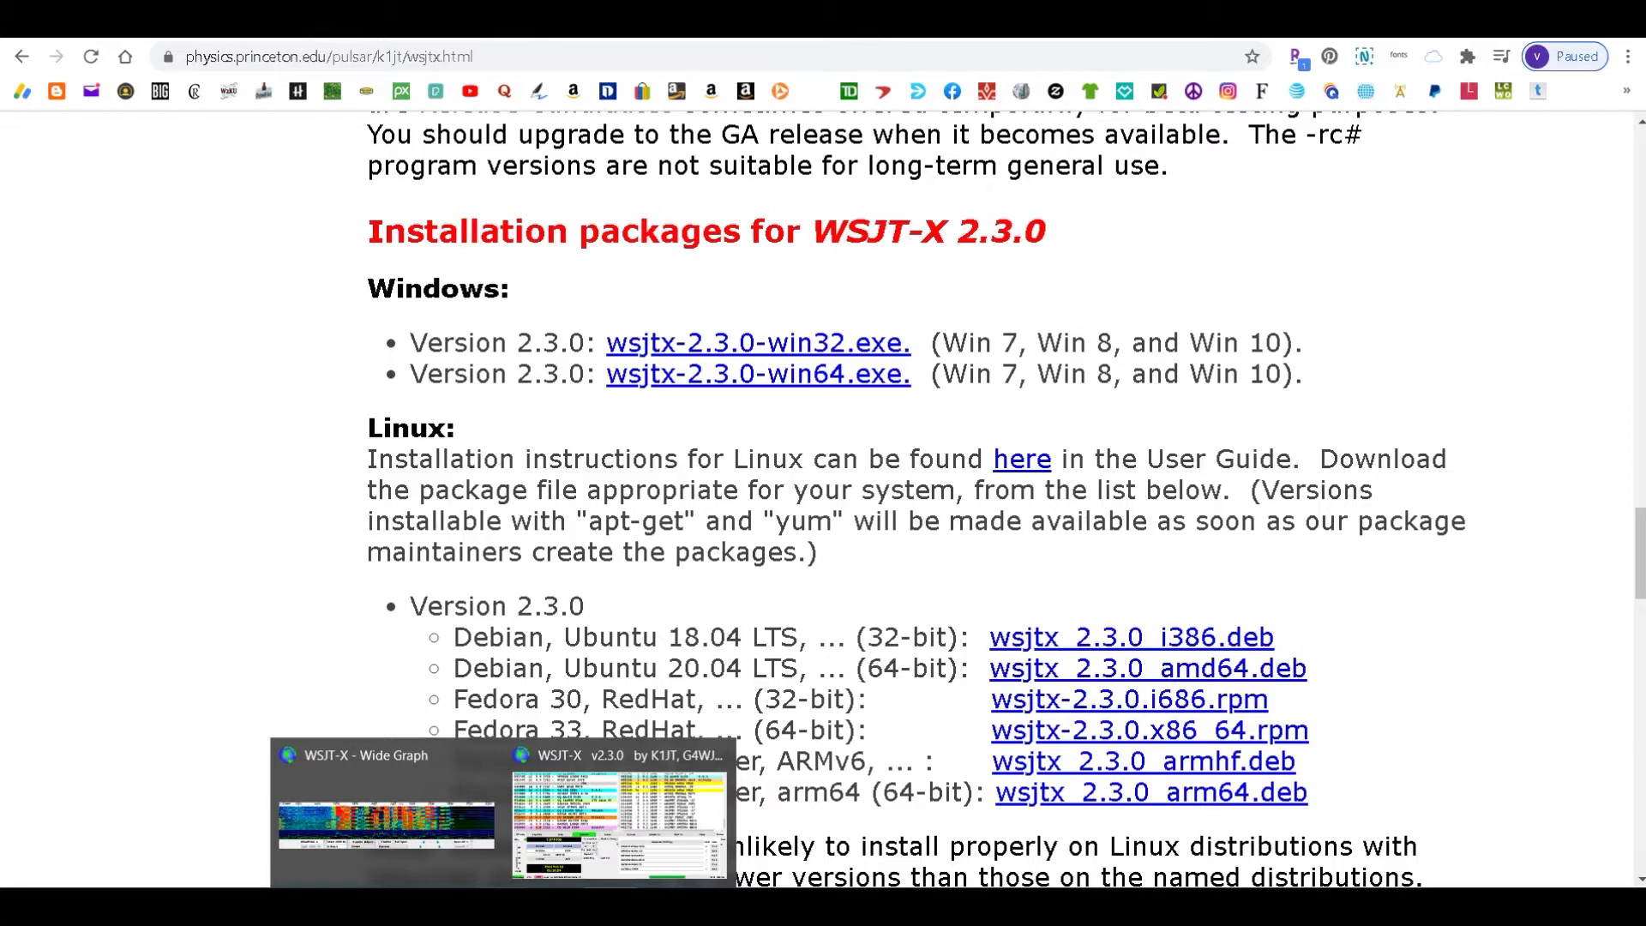
pyautogui.click(620, 819)
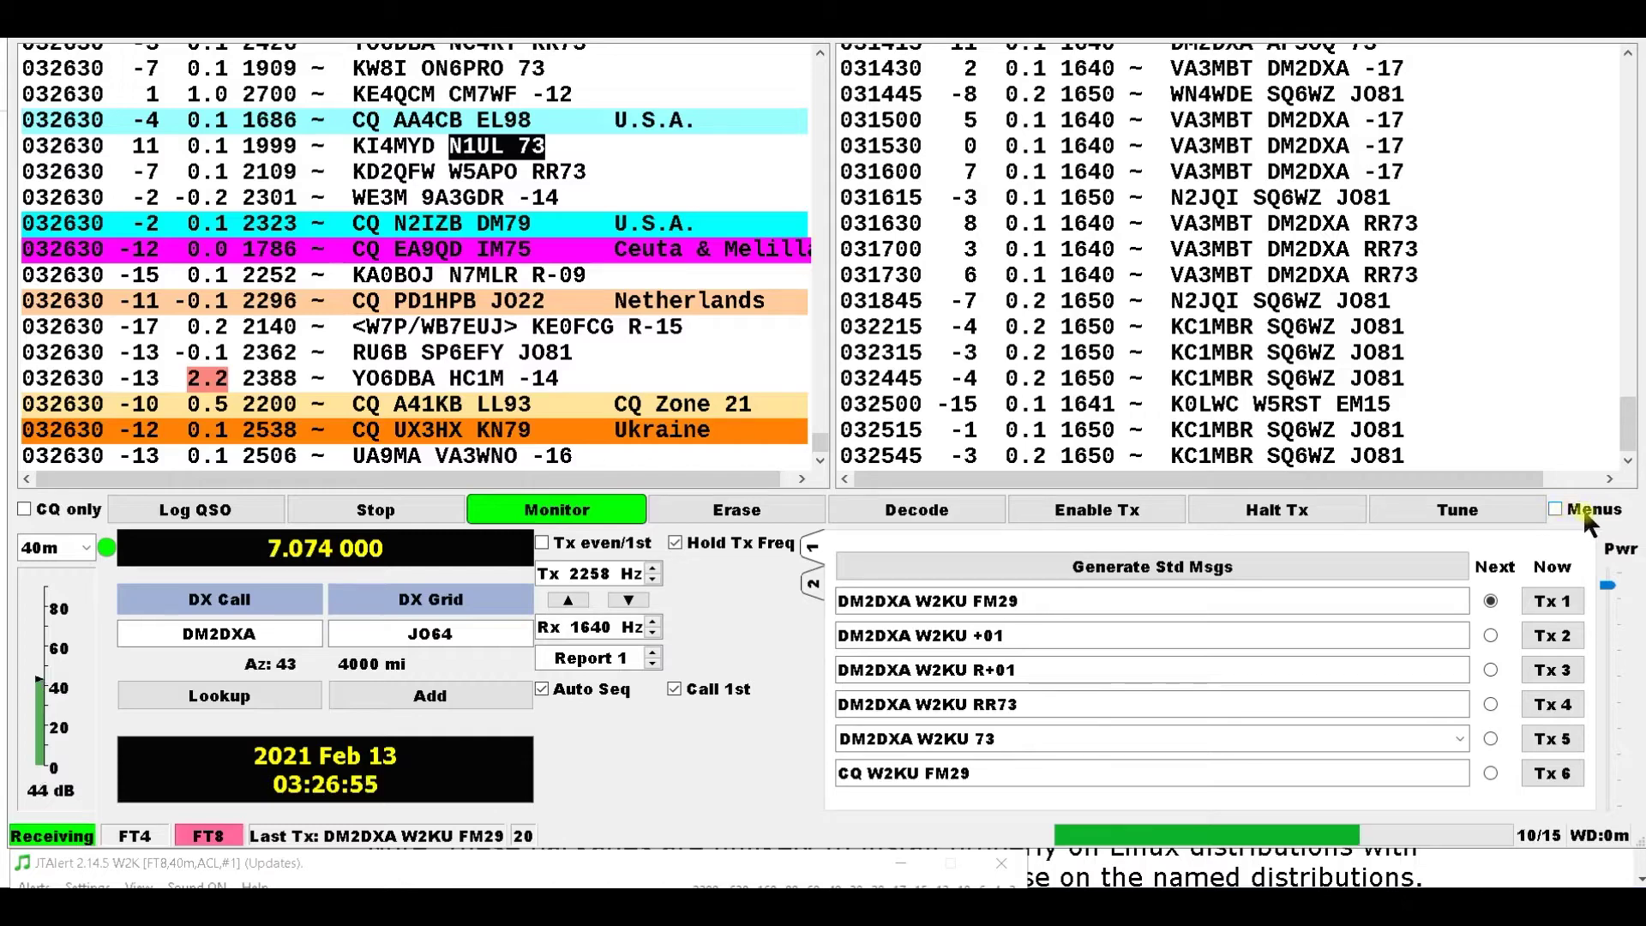
# Show the menus in the main window and open the program settings
pyautogui.click(1557, 508)
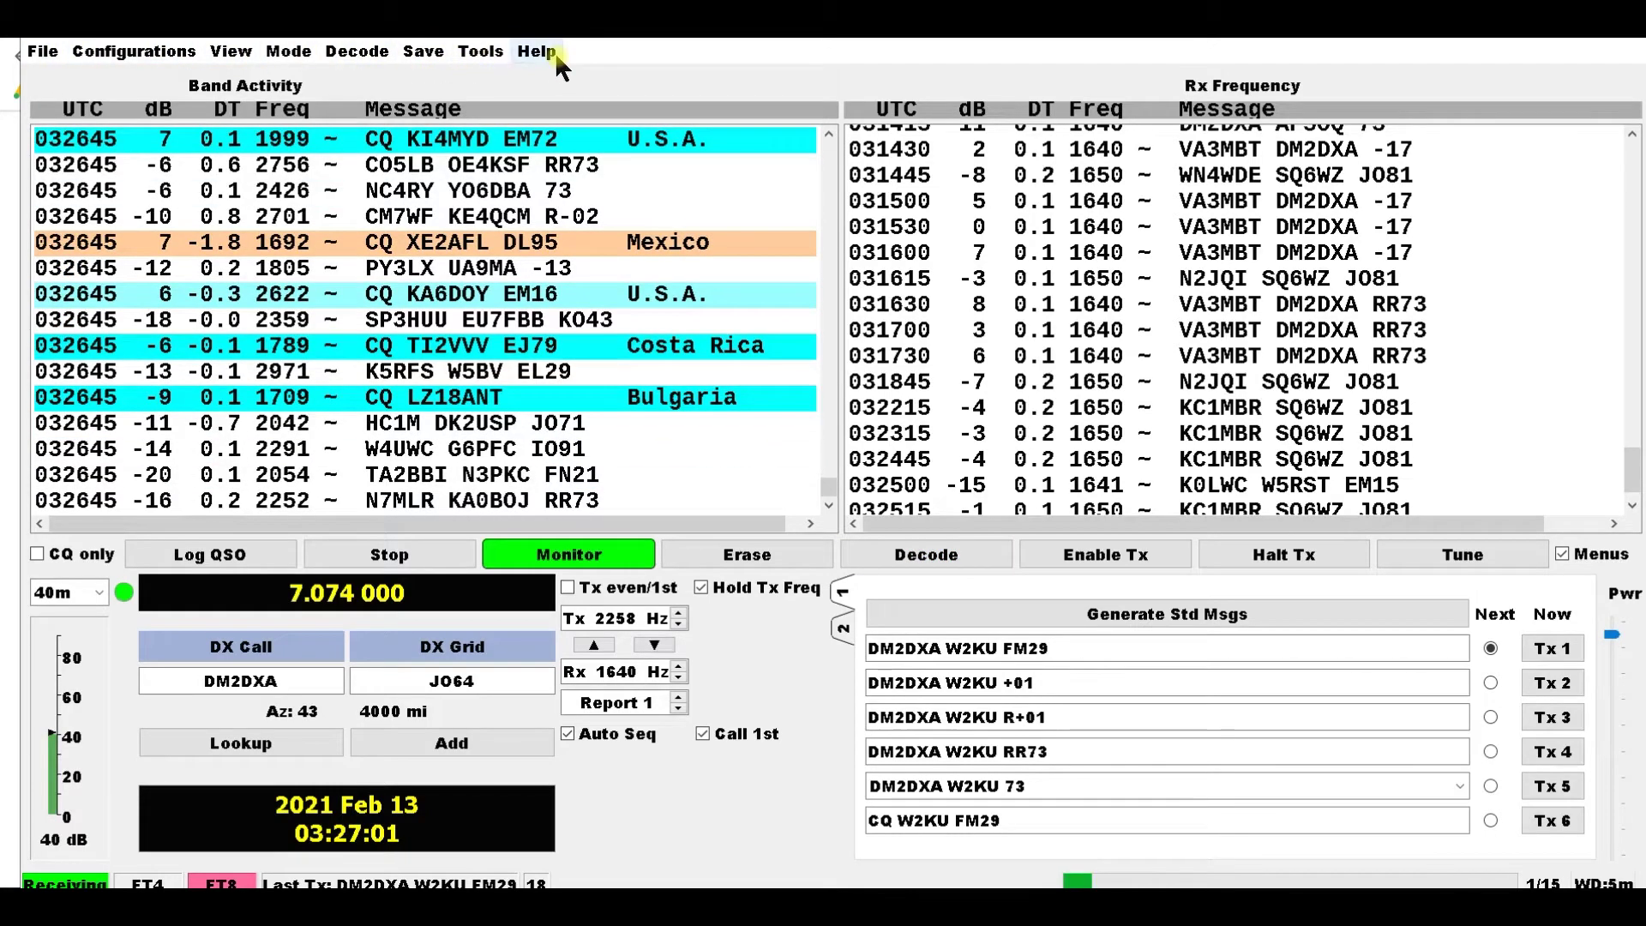
pyautogui.click(42, 52)
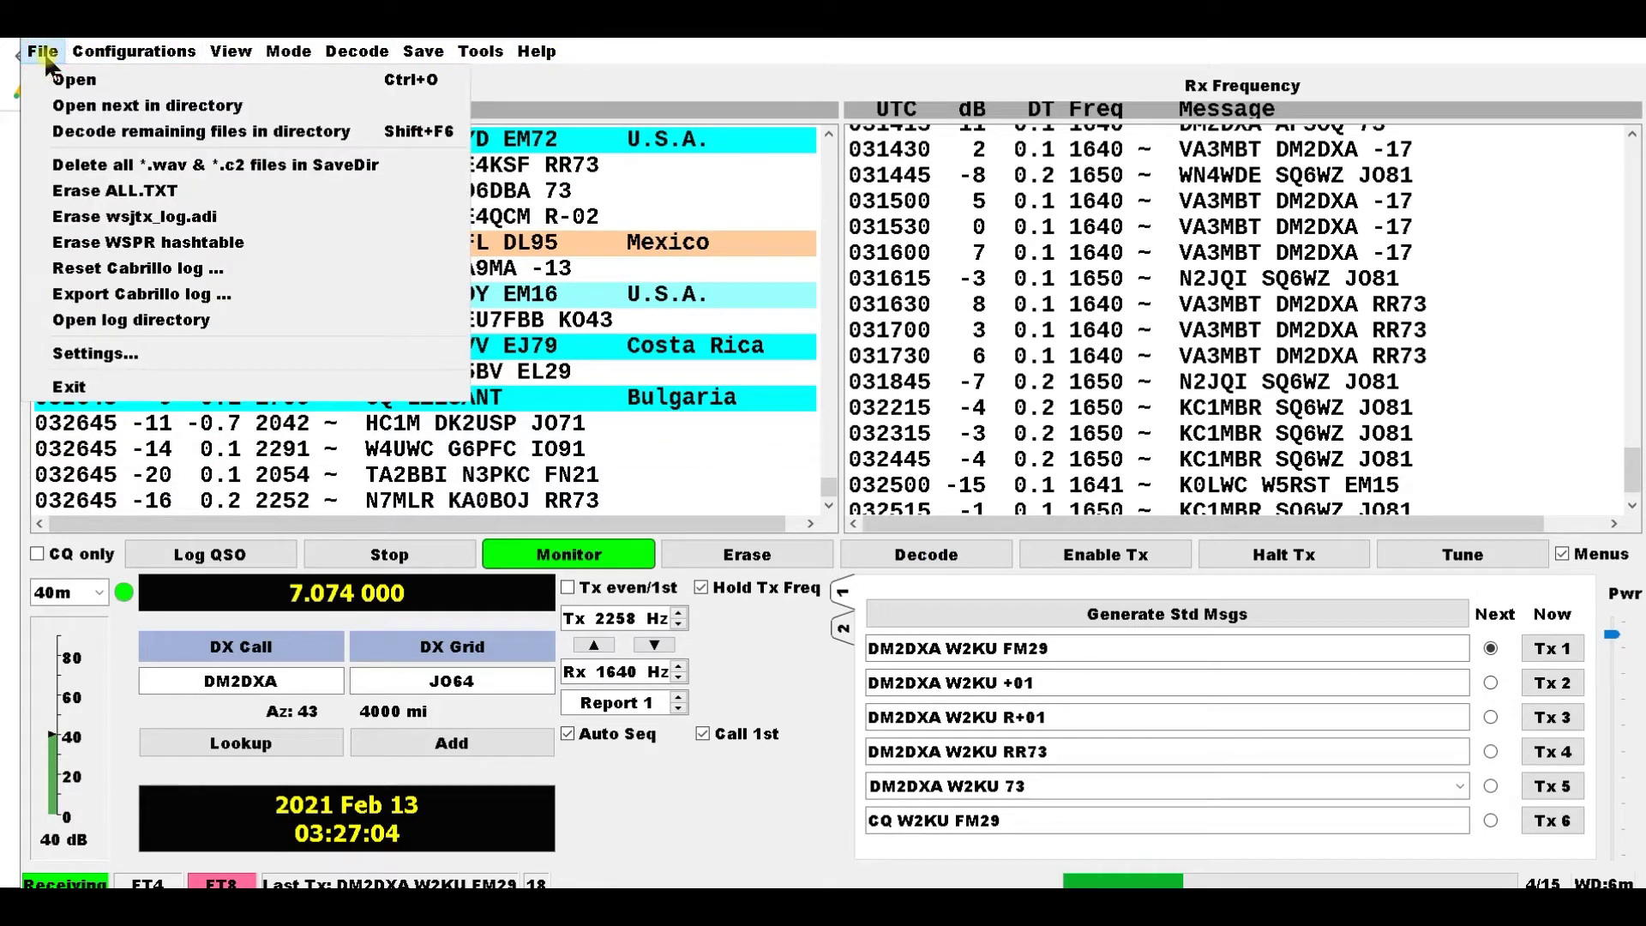
pyautogui.click(89, 351)
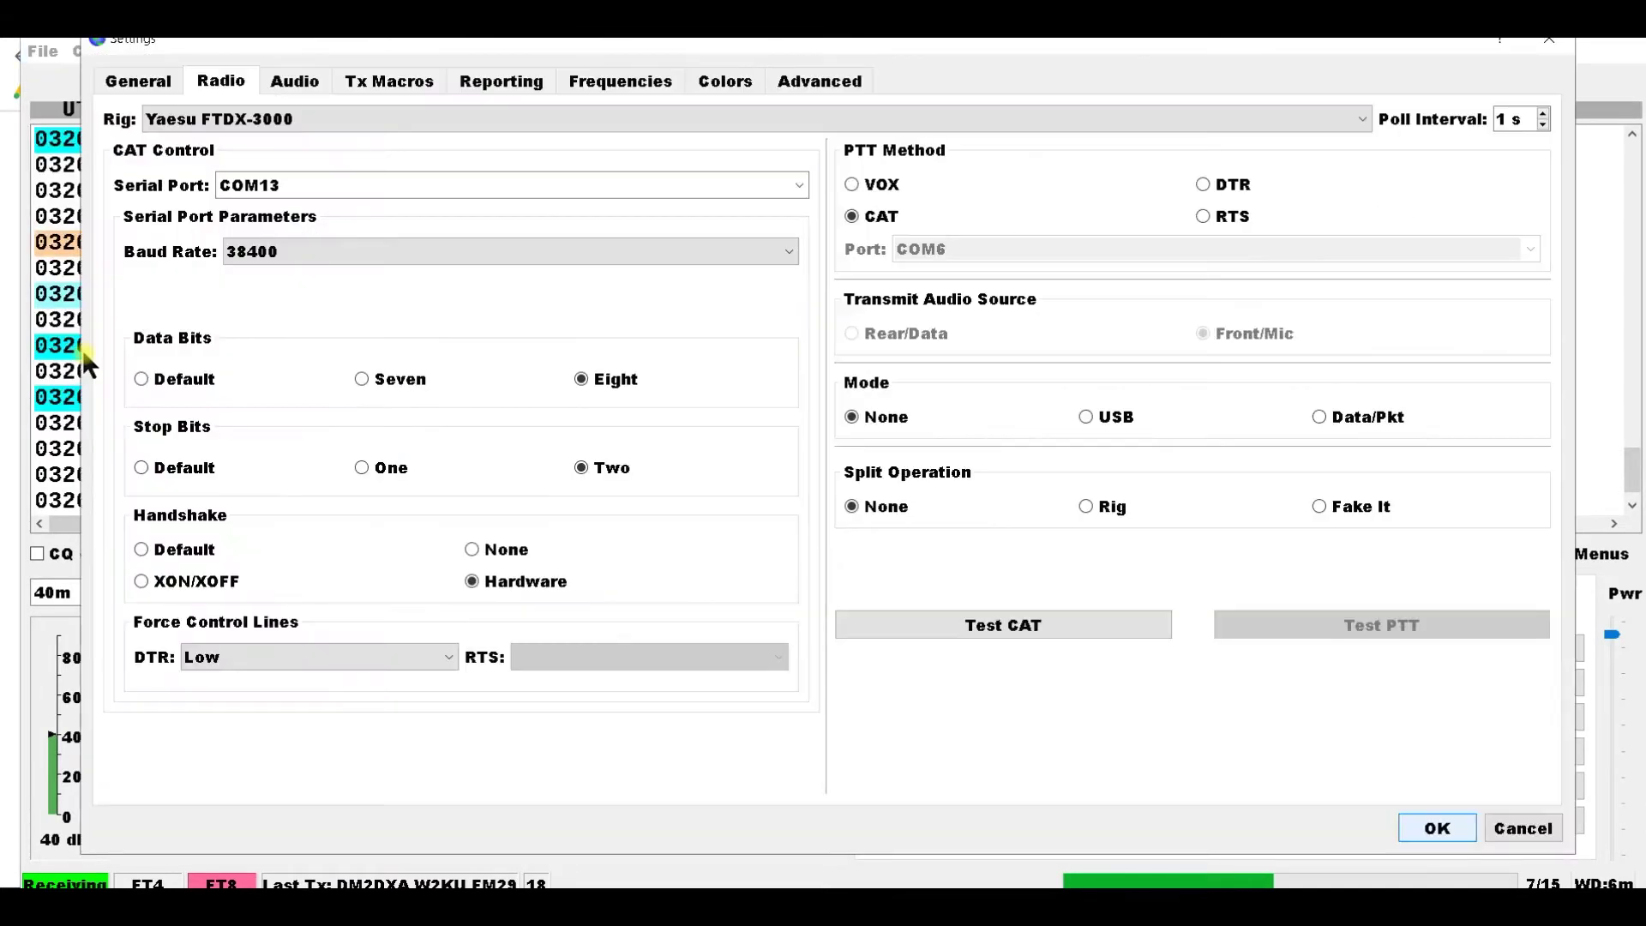
# Review the General station settings and the Audio soundcard input and output devices
pyautogui.click(138, 82)
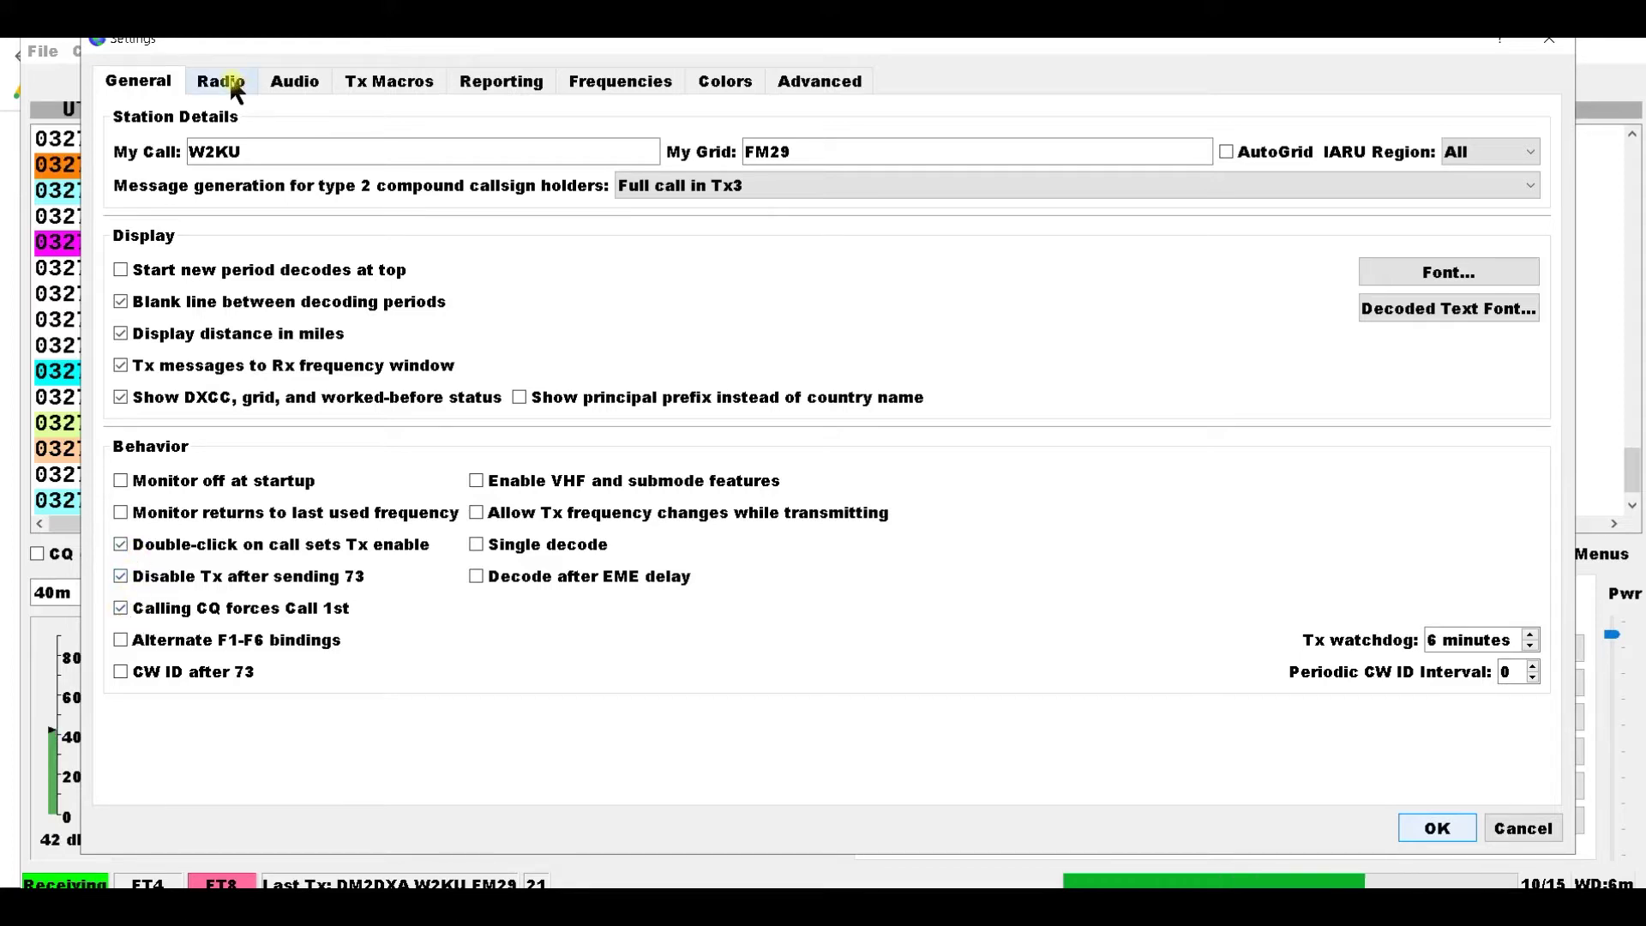
pyautogui.click(289, 84)
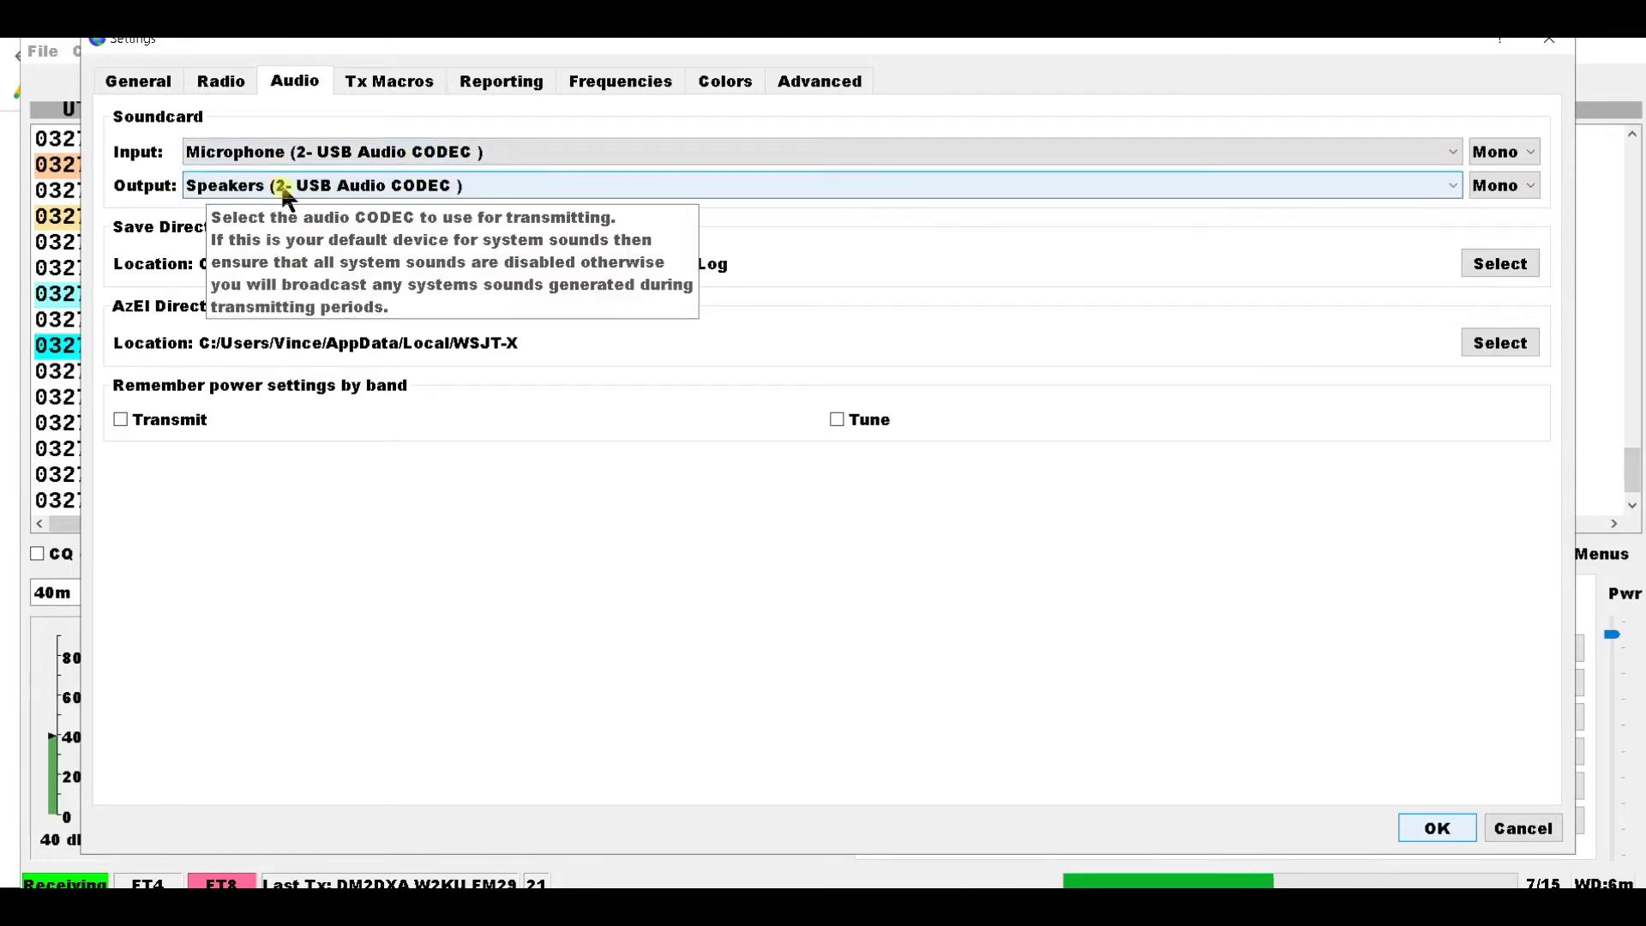
# Browse the supported rigs and the available serial ports in the Radio settings, keeping Yaesu FTDX-3000 and COM13
pyautogui.click(219, 79)
pyautogui.click(373, 118)
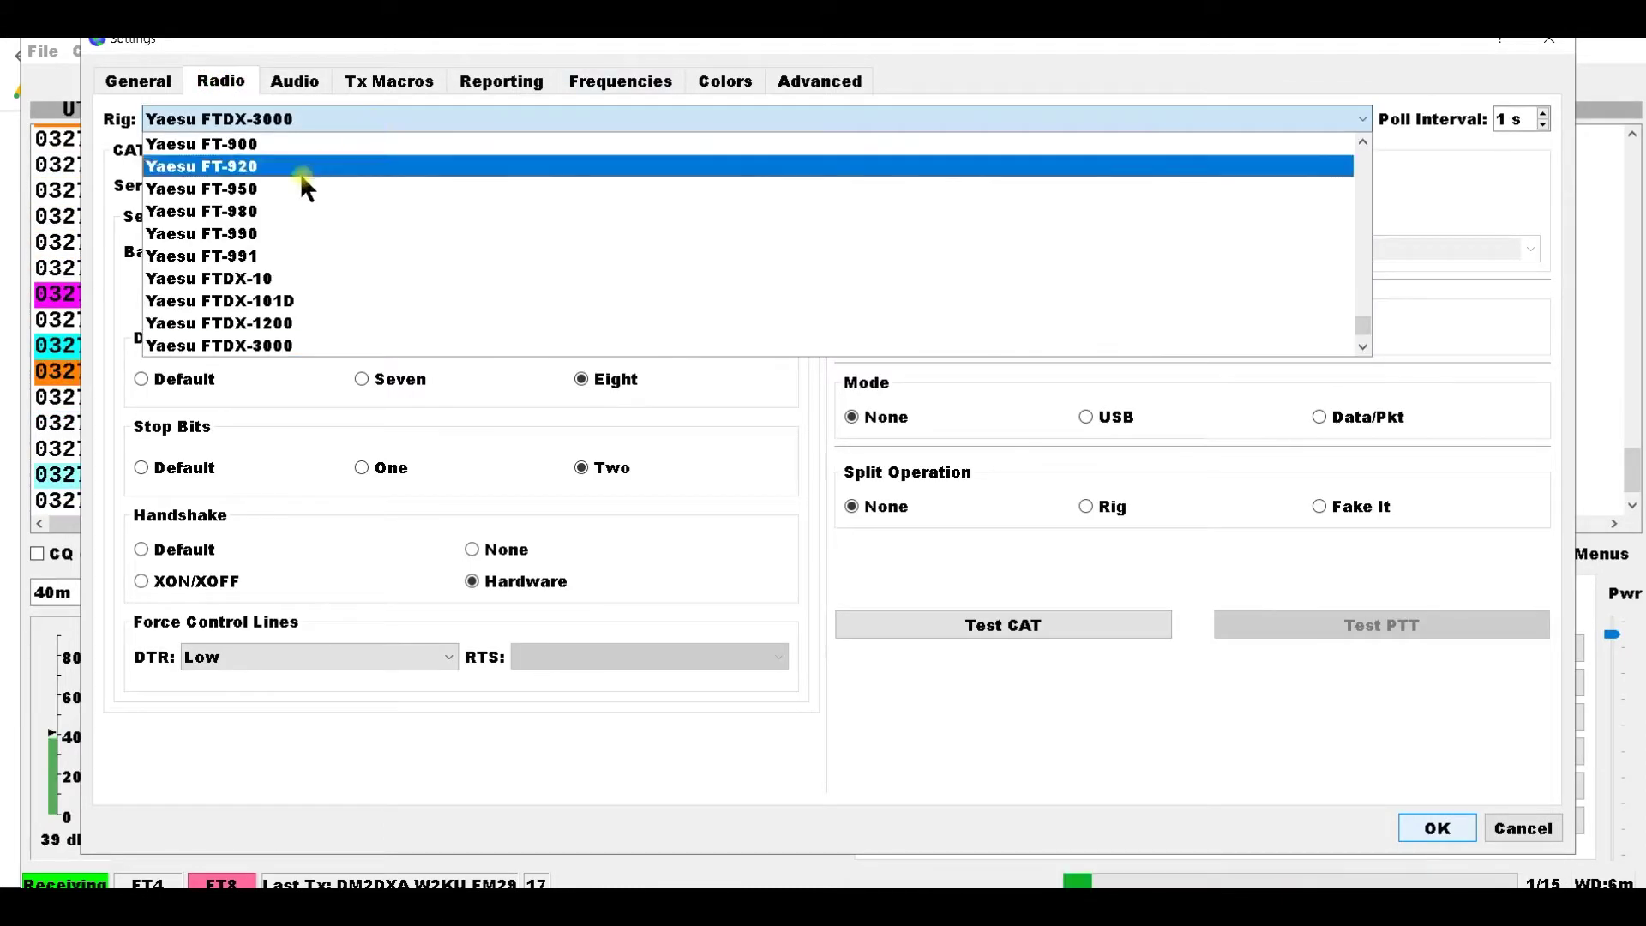
pyautogui.scroll(-2, 271, 274)
pyautogui.scroll(10, 271, 329)
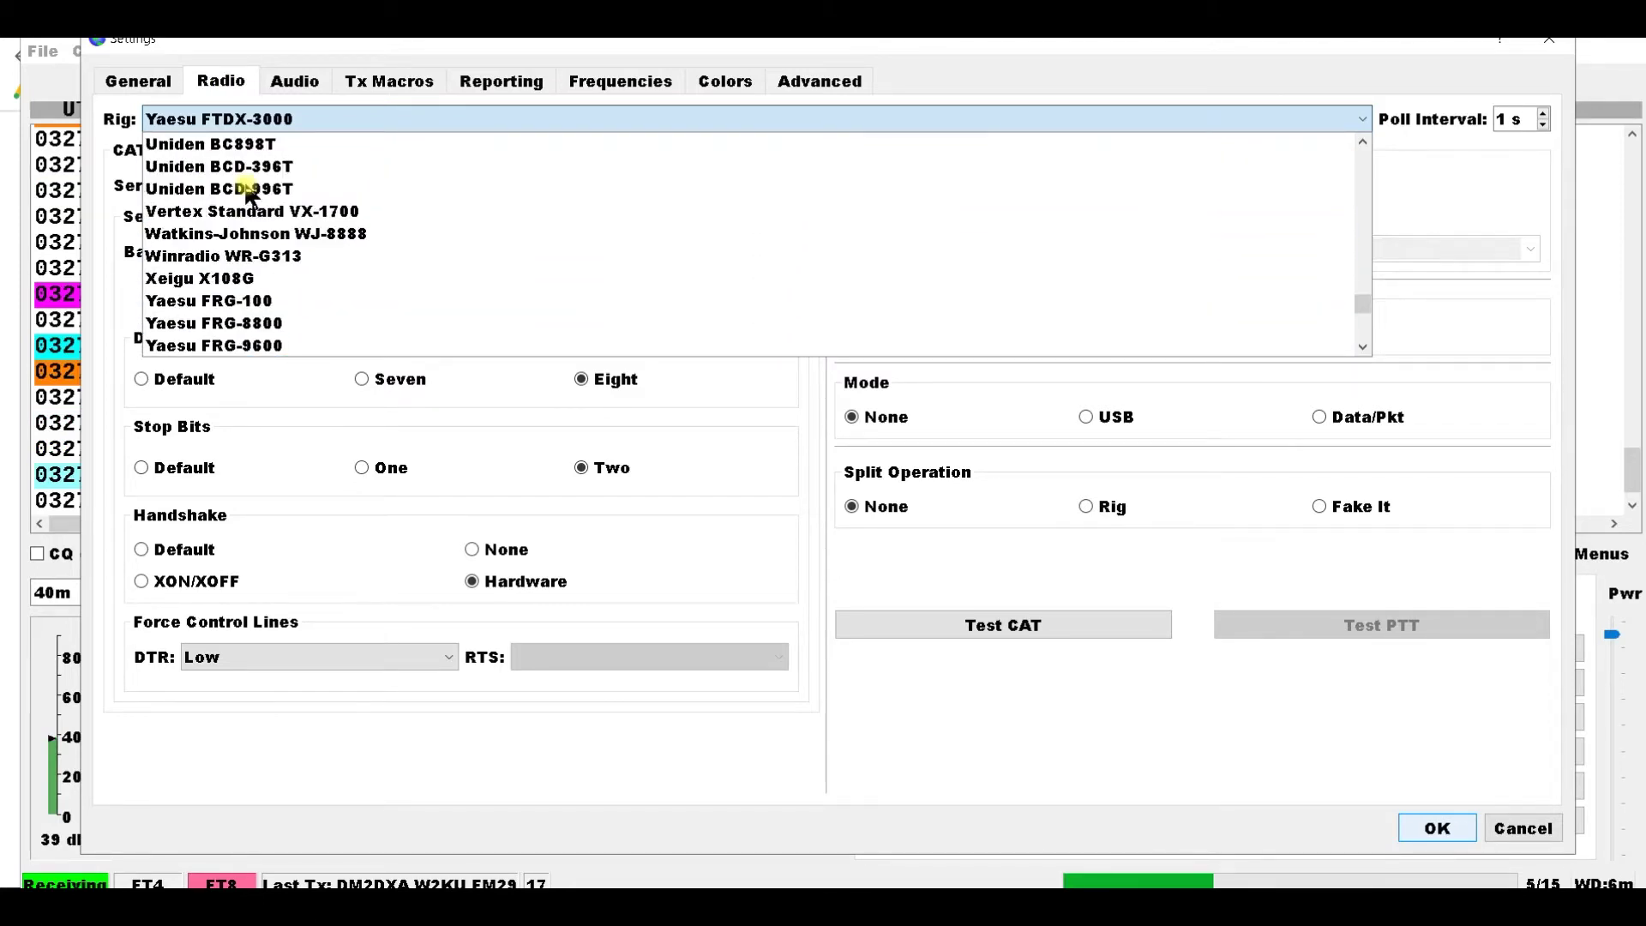
pyautogui.scroll(-4, 249, 193)
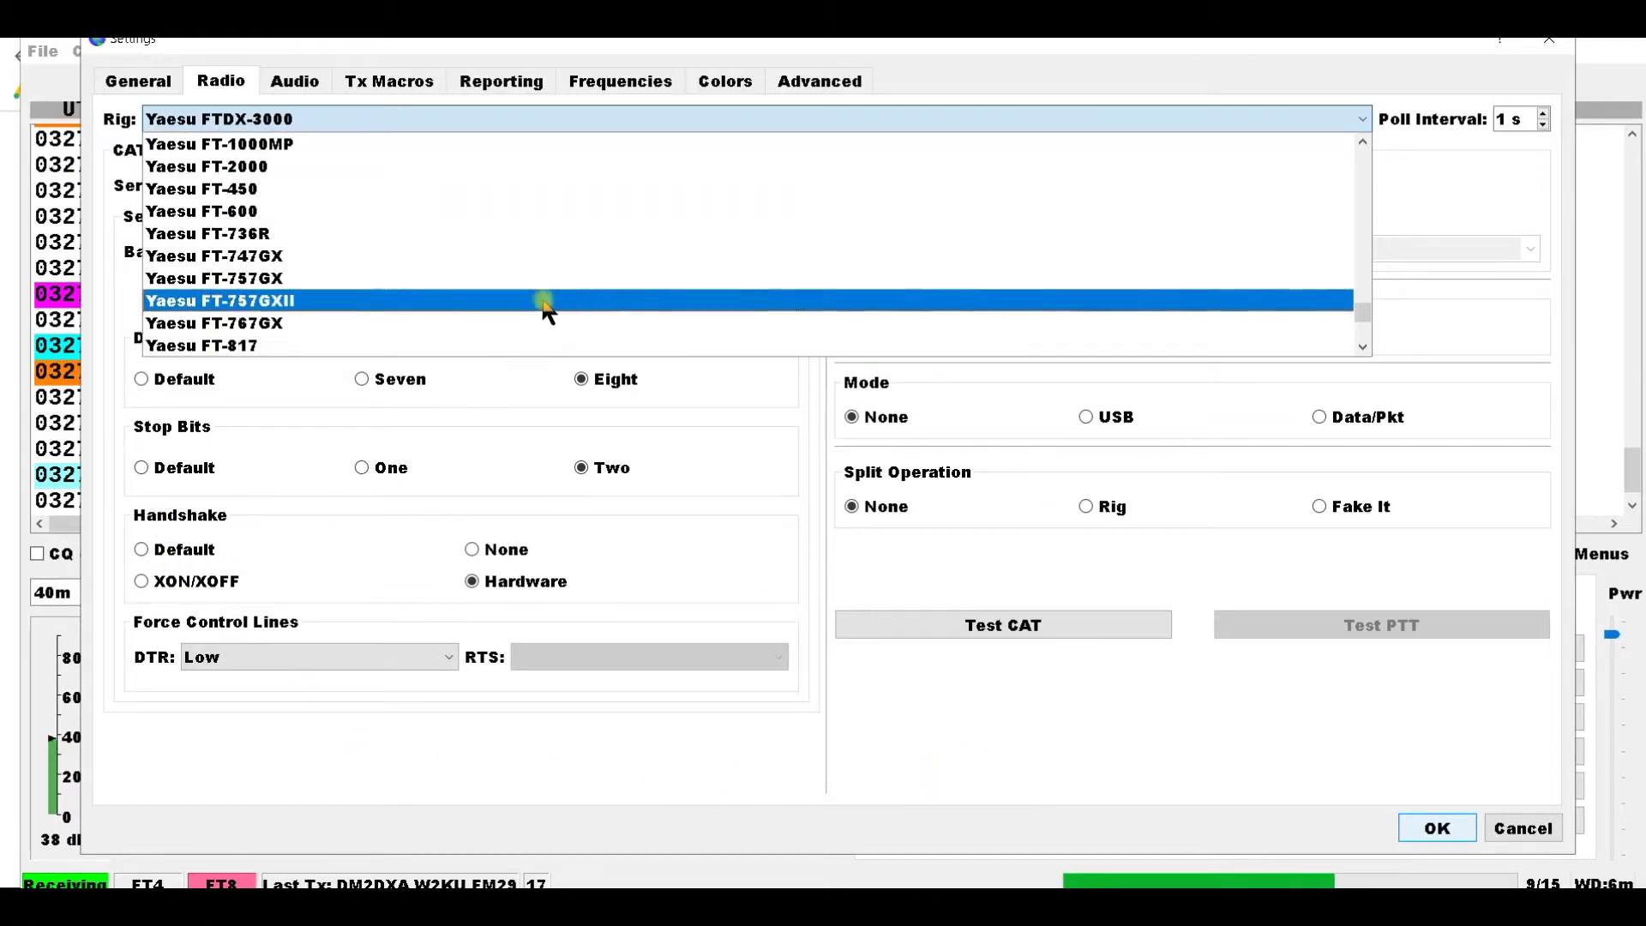
pyautogui.click(326, 109)
pyautogui.click(268, 178)
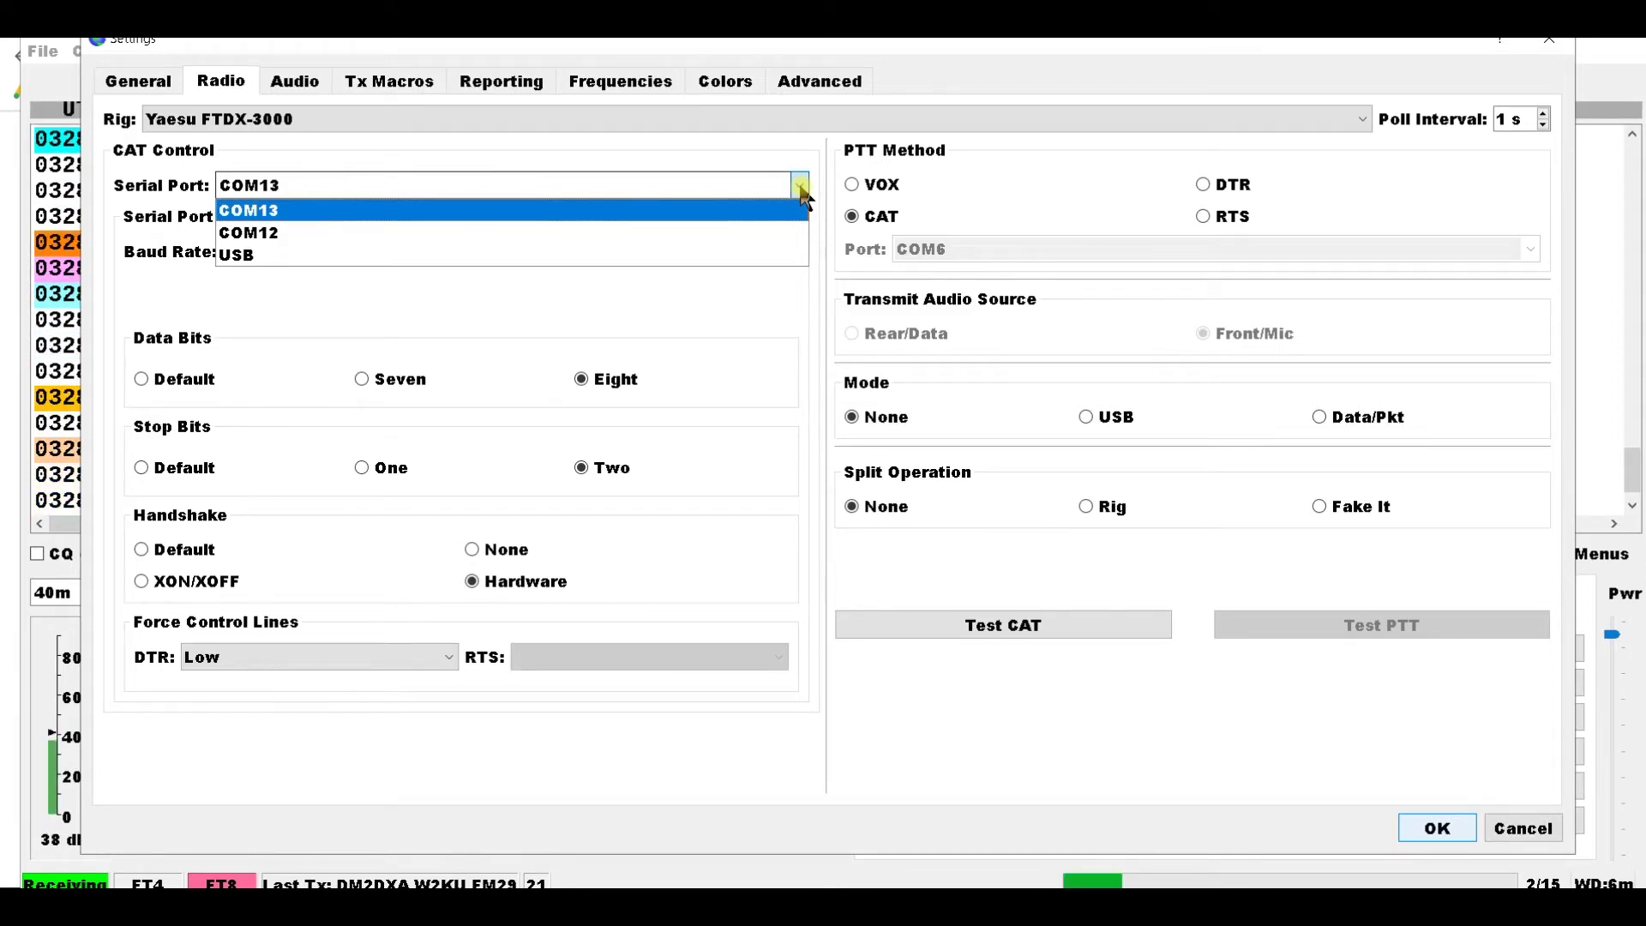
pyautogui.click(800, 189)
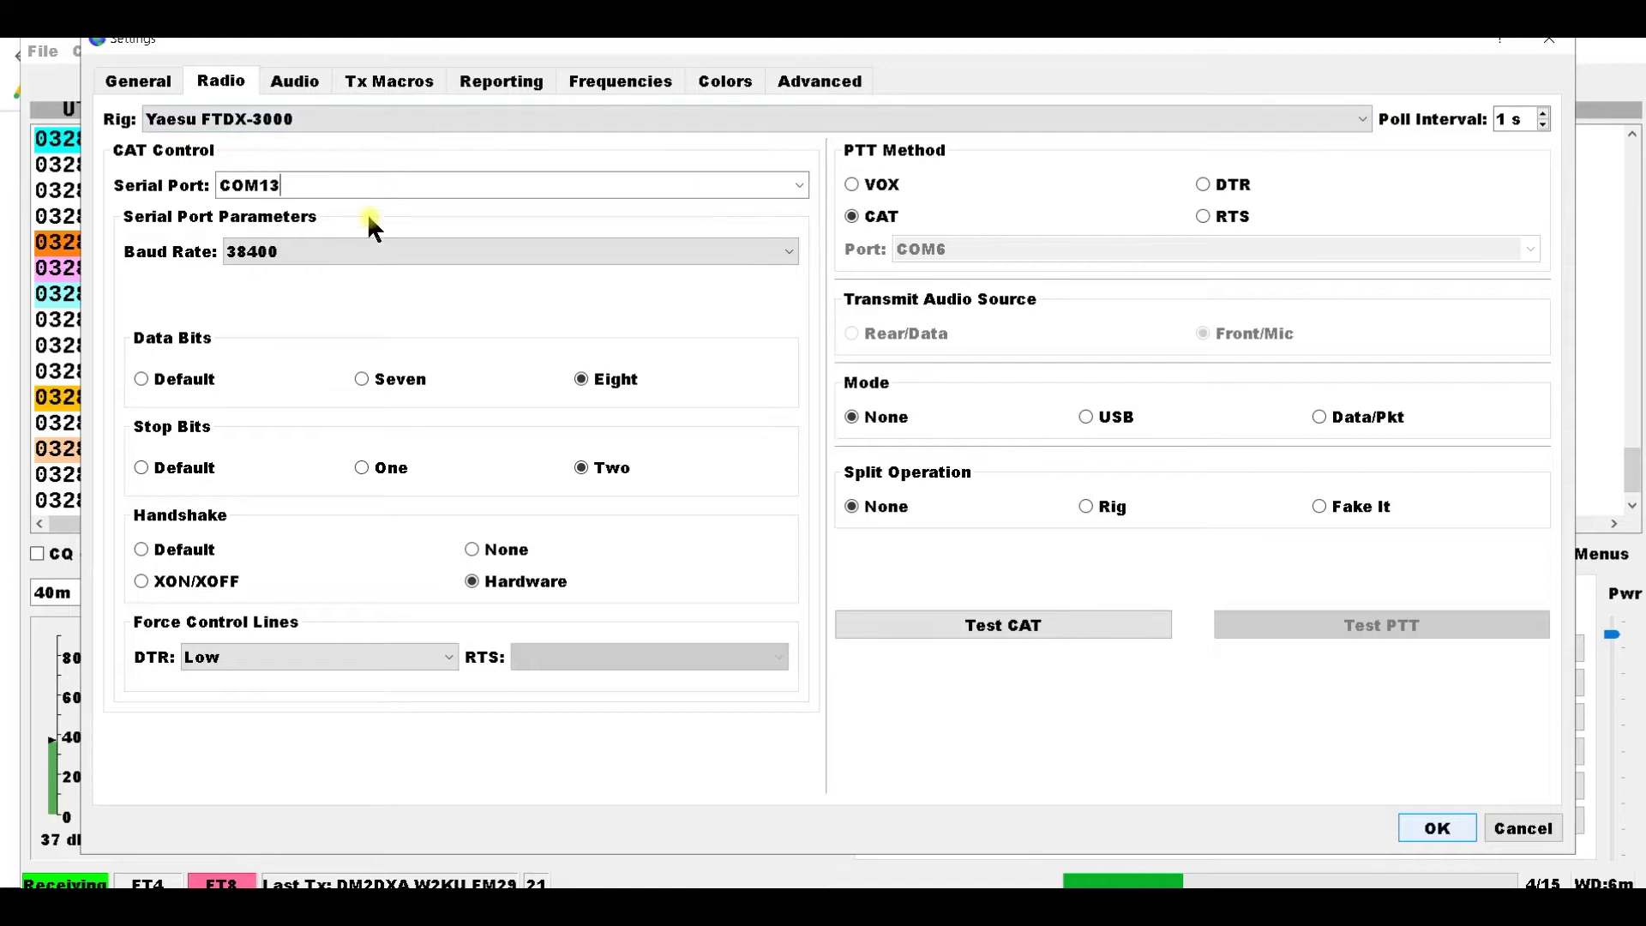
# Try a serial port baud rate of 4800, and set it back to 38400
pyautogui.click(324, 257)
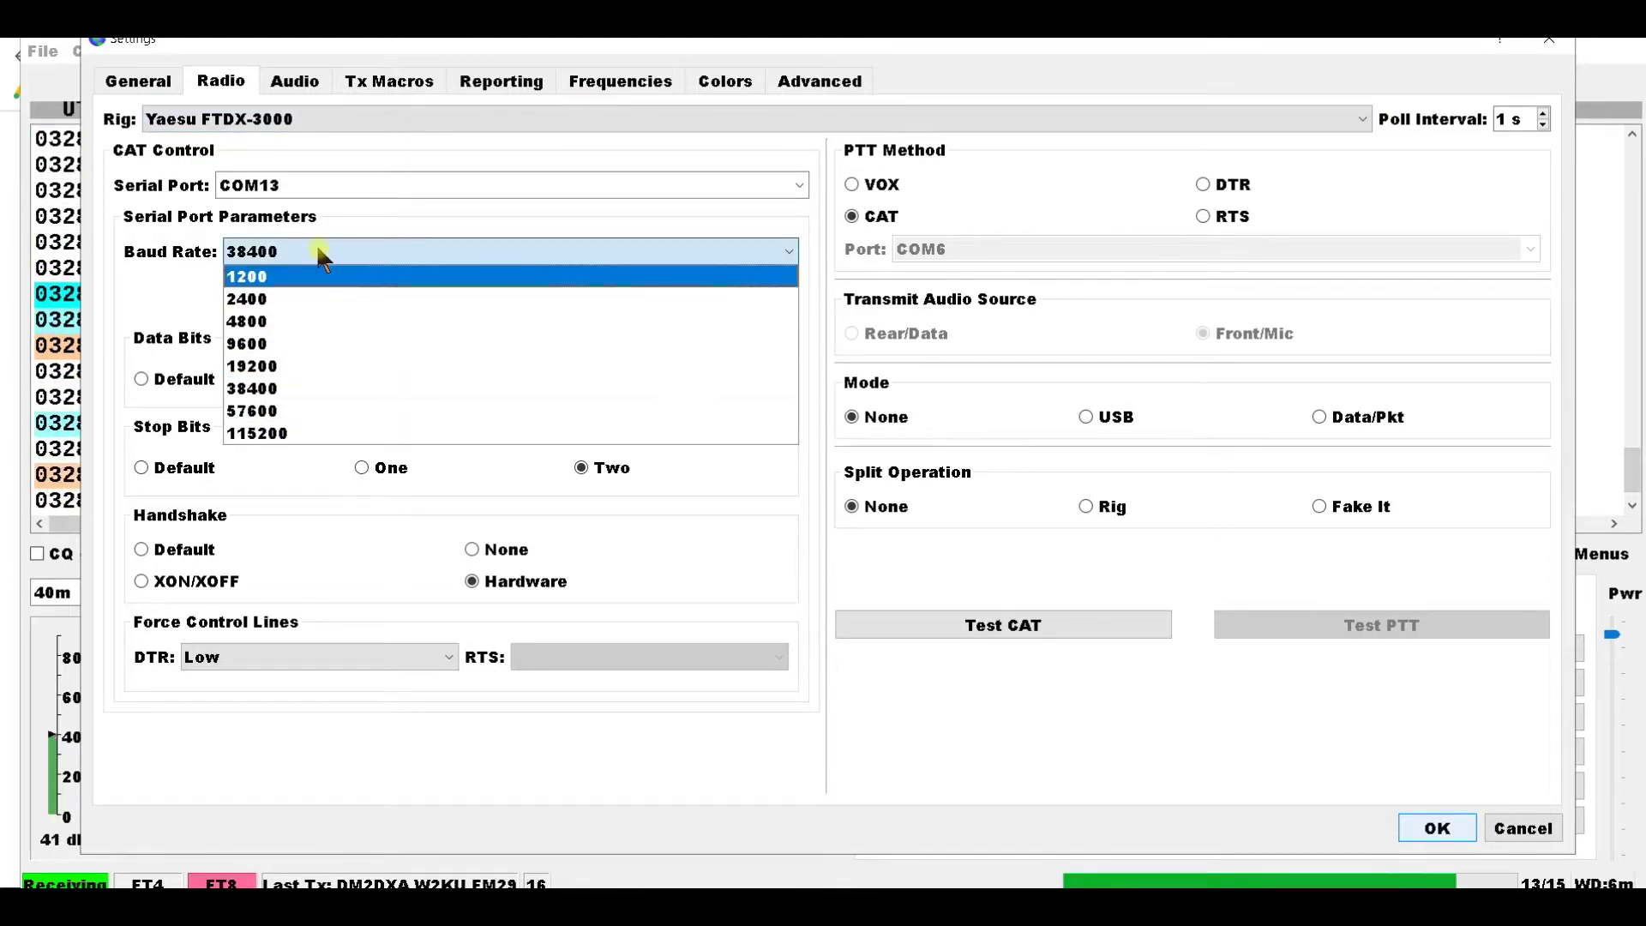
pyautogui.click(306, 322)
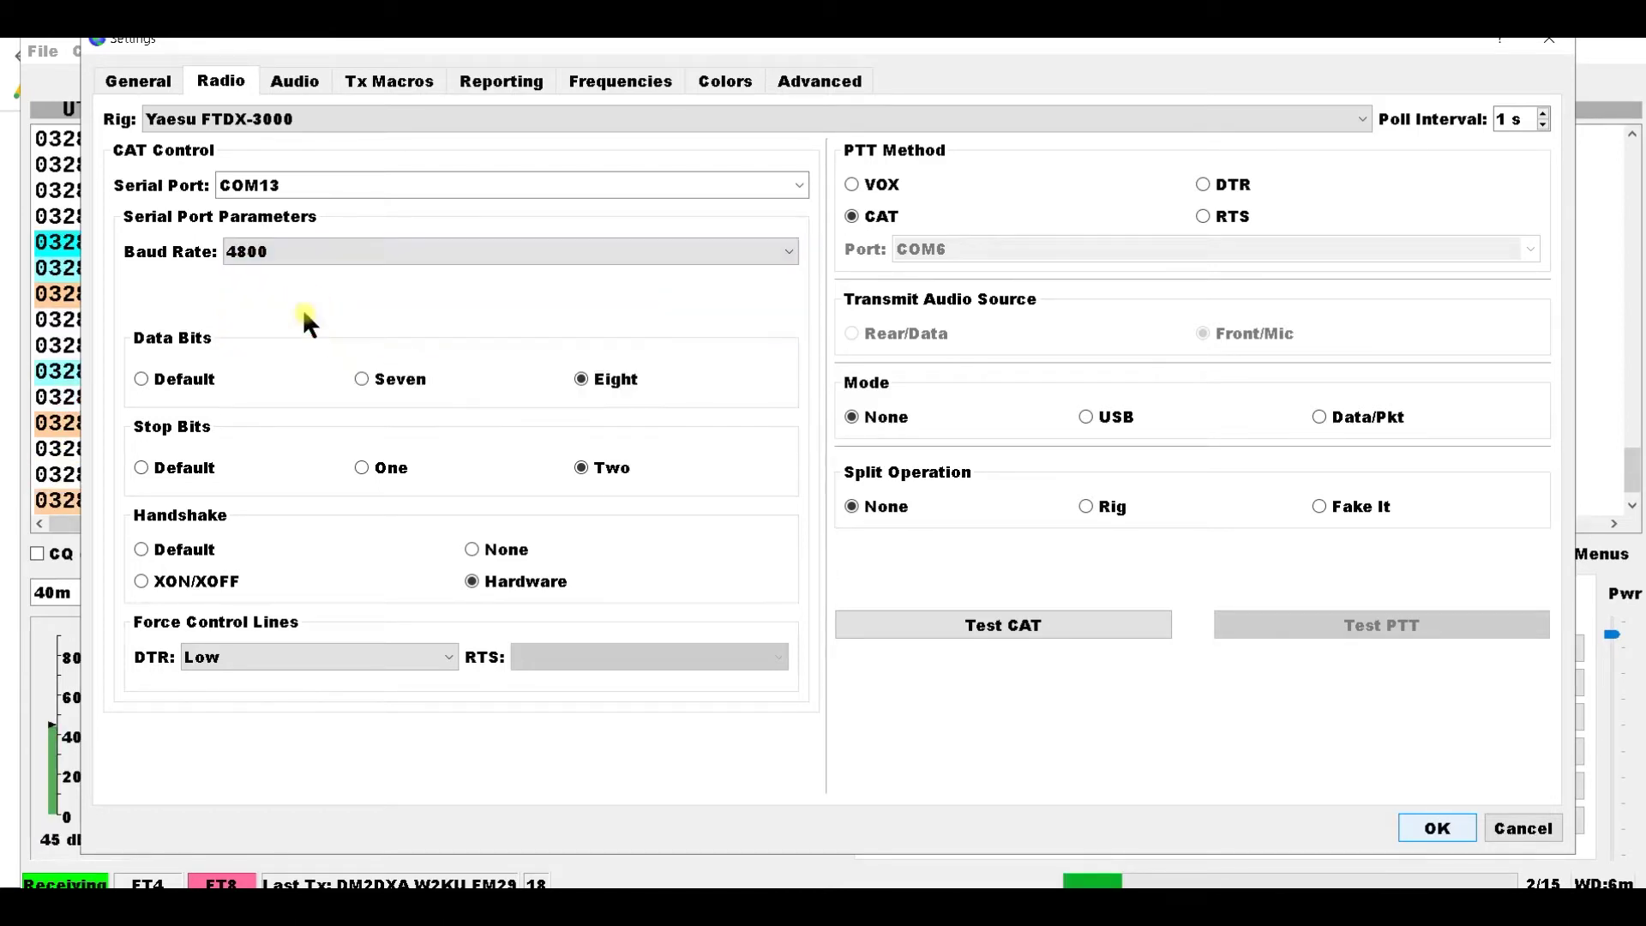
pyautogui.click(409, 252)
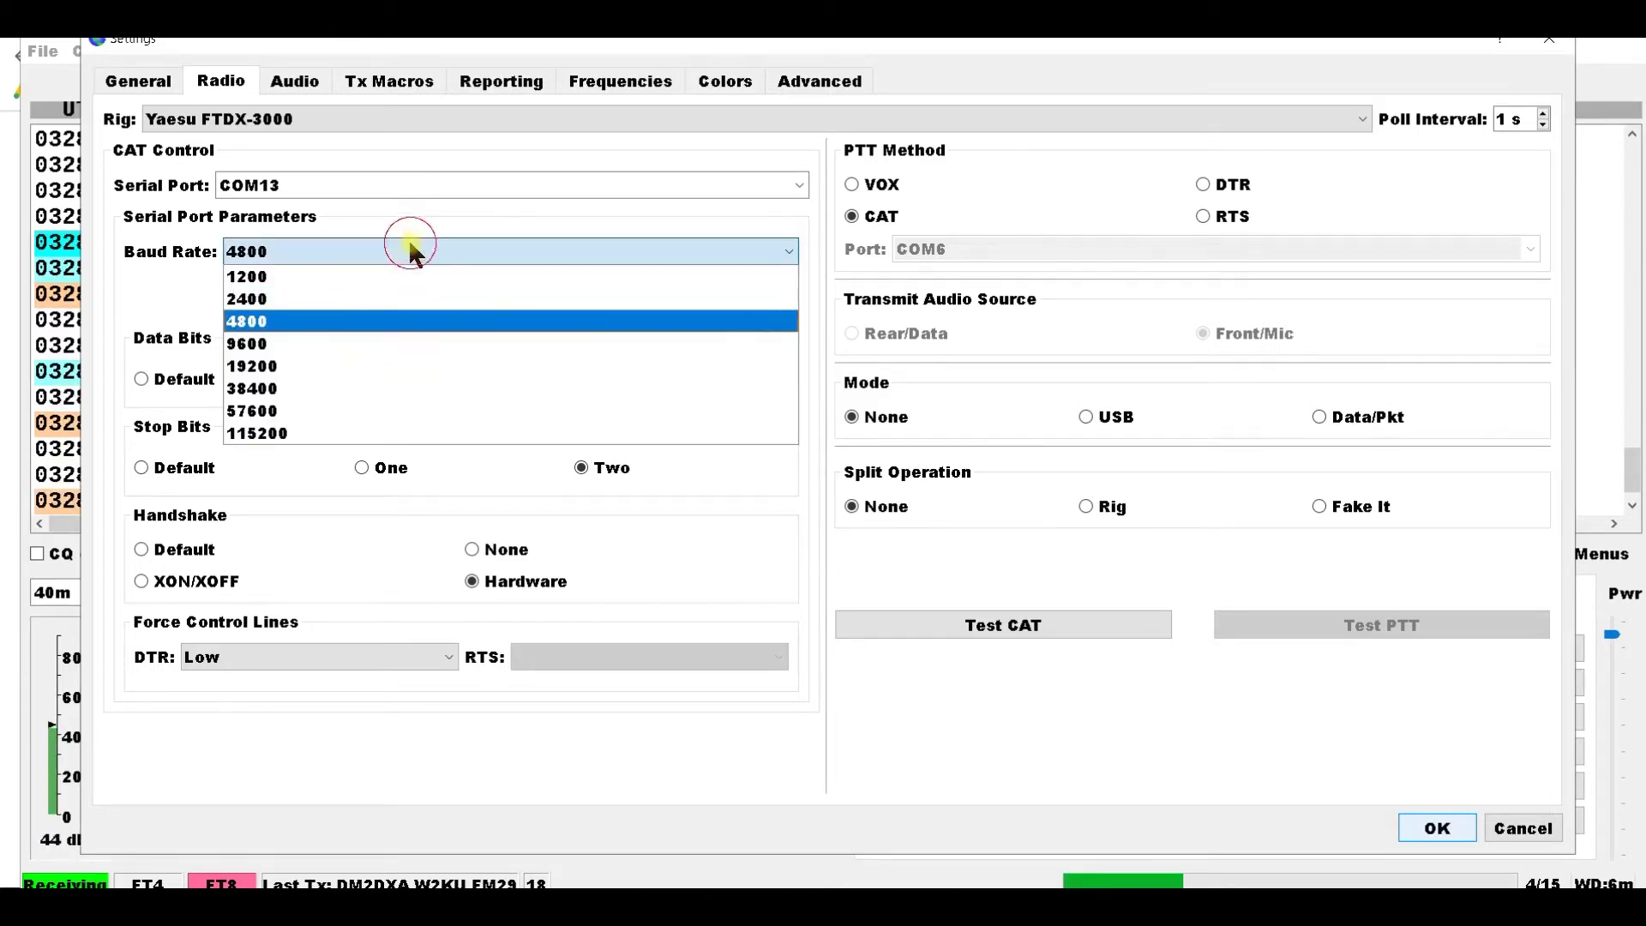
pyautogui.click(334, 389)
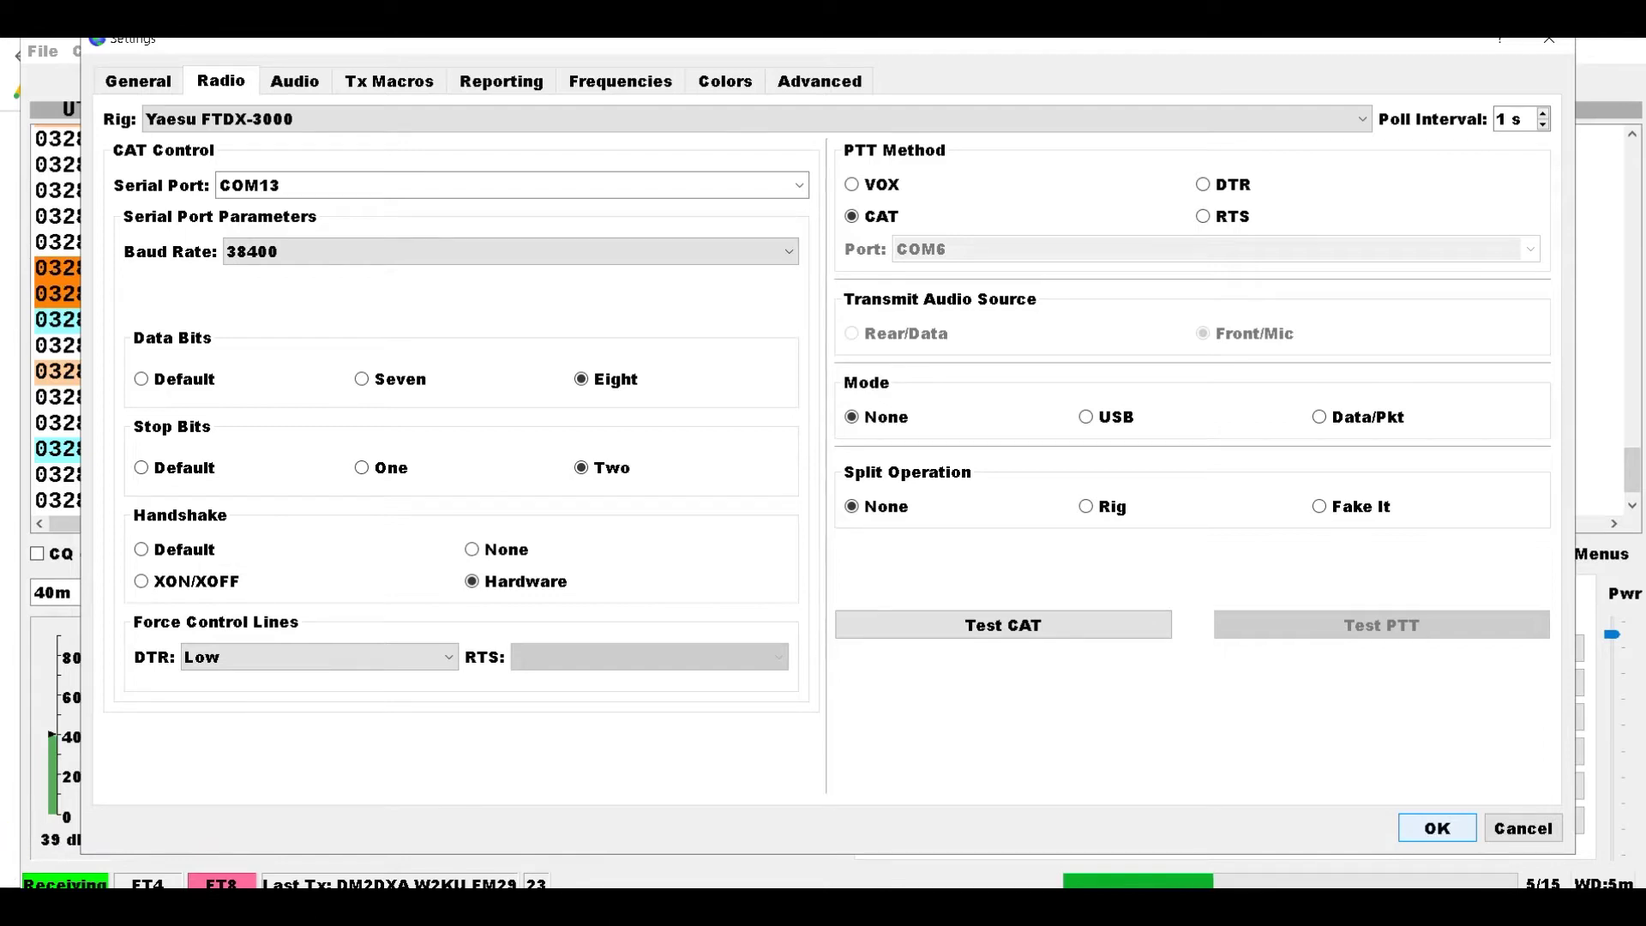
# Open Windows Device Manager and expand the Ports (COM & LPT) group to check the radio's COM port
pyautogui.rightClick(24, 879)
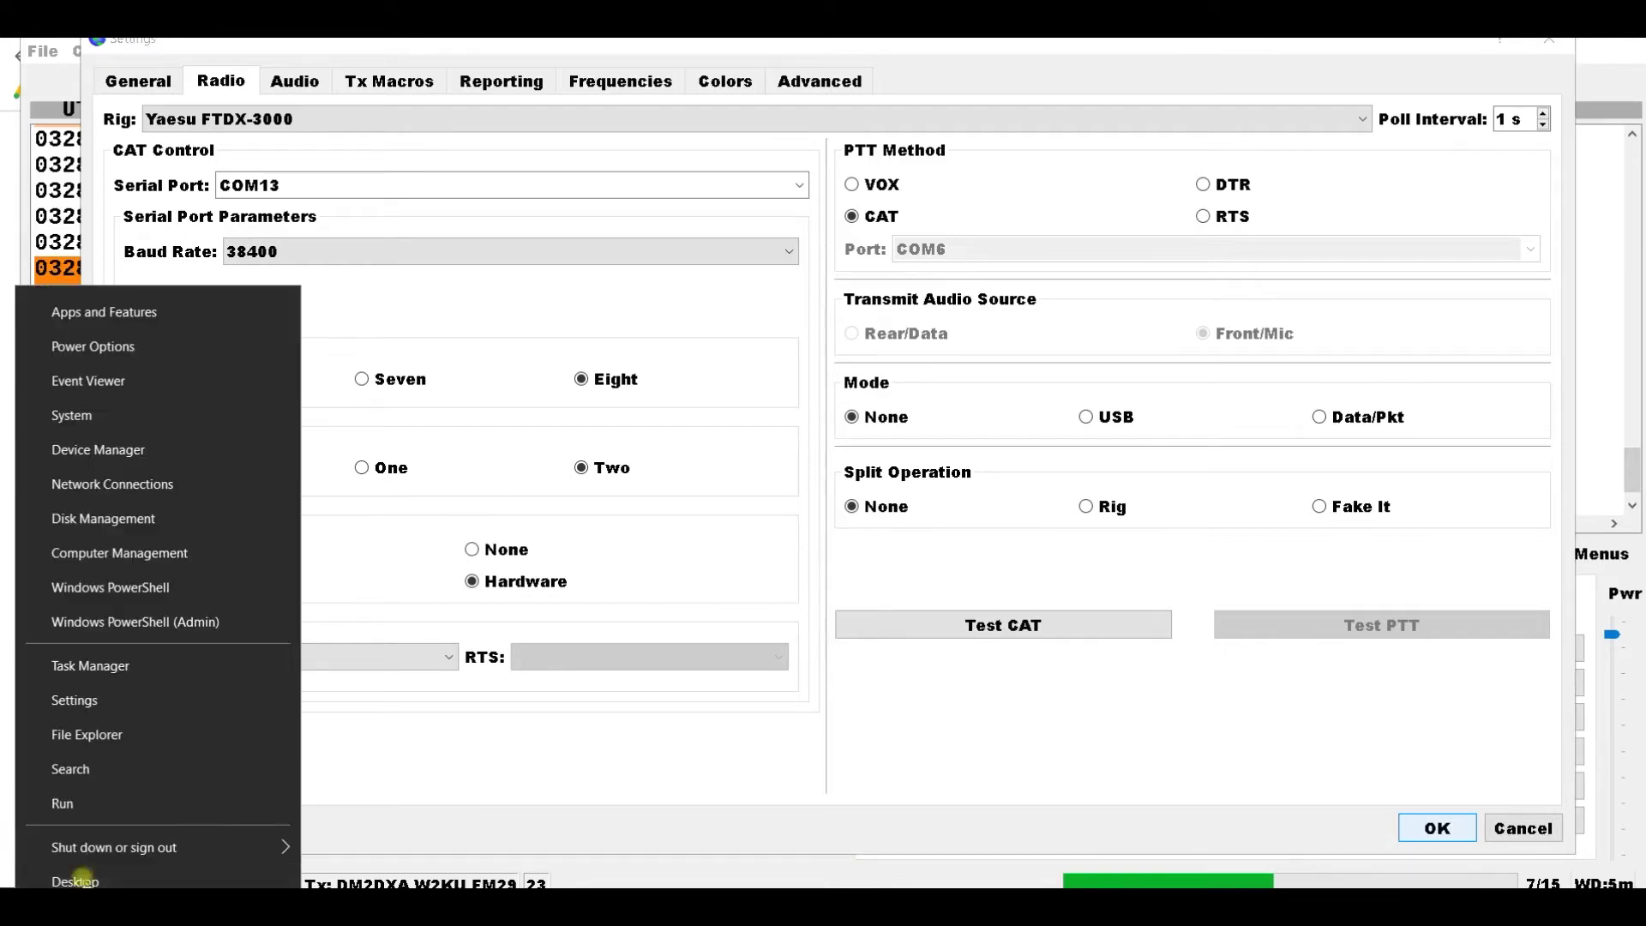
pyautogui.click(94, 449)
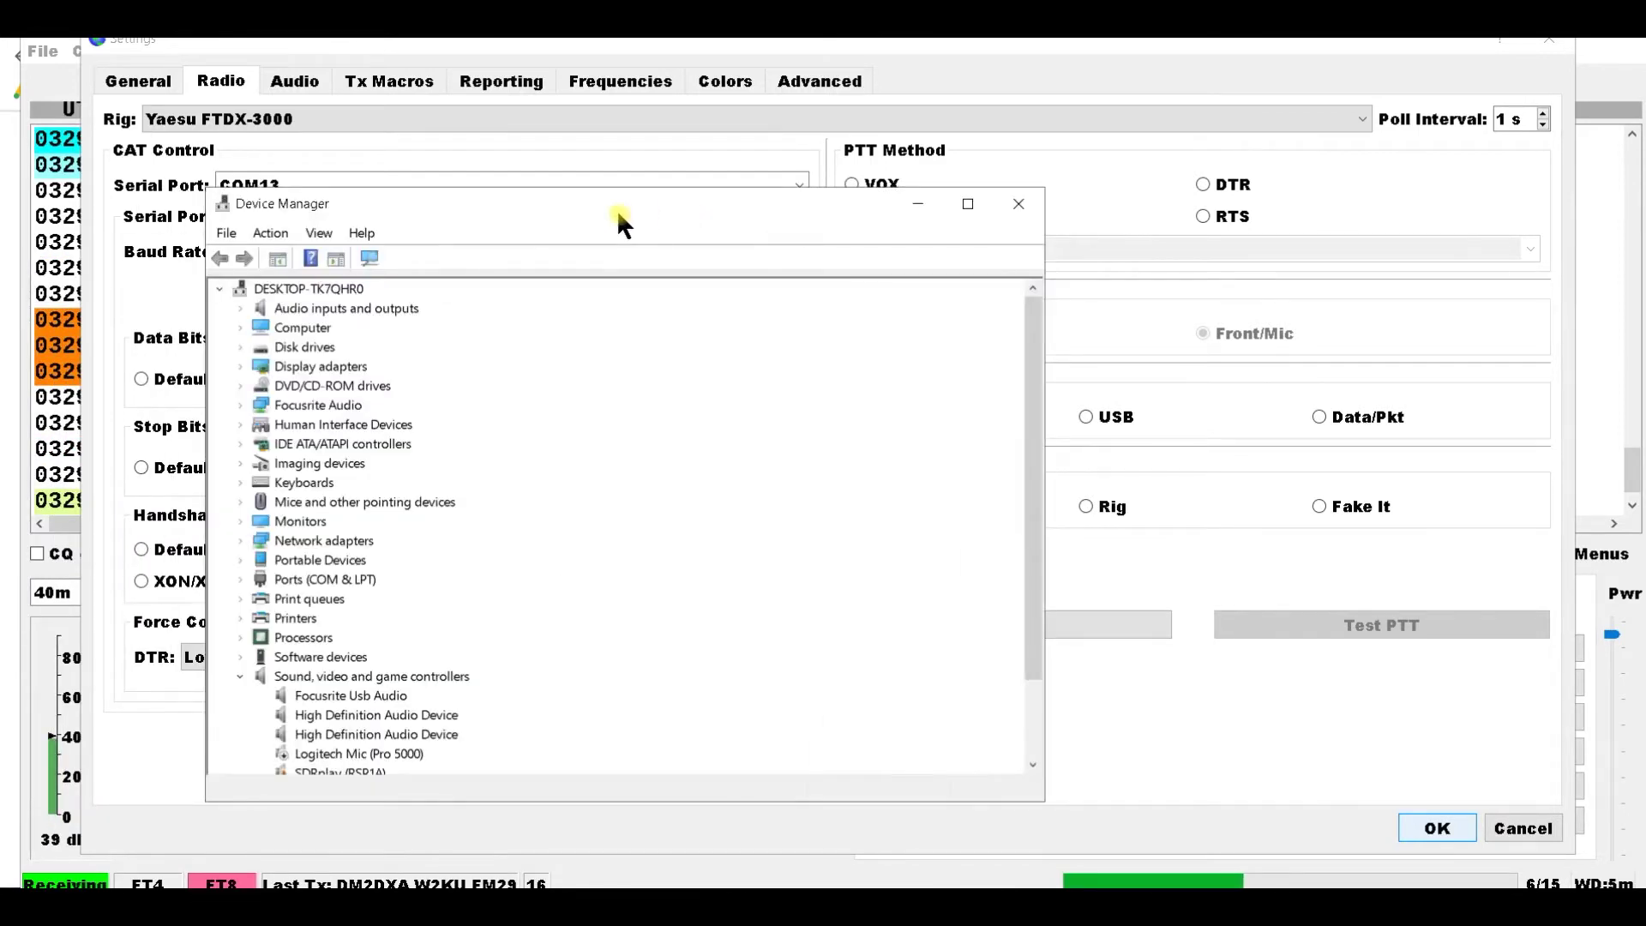
pyautogui.scroll(-2, 525, 435)
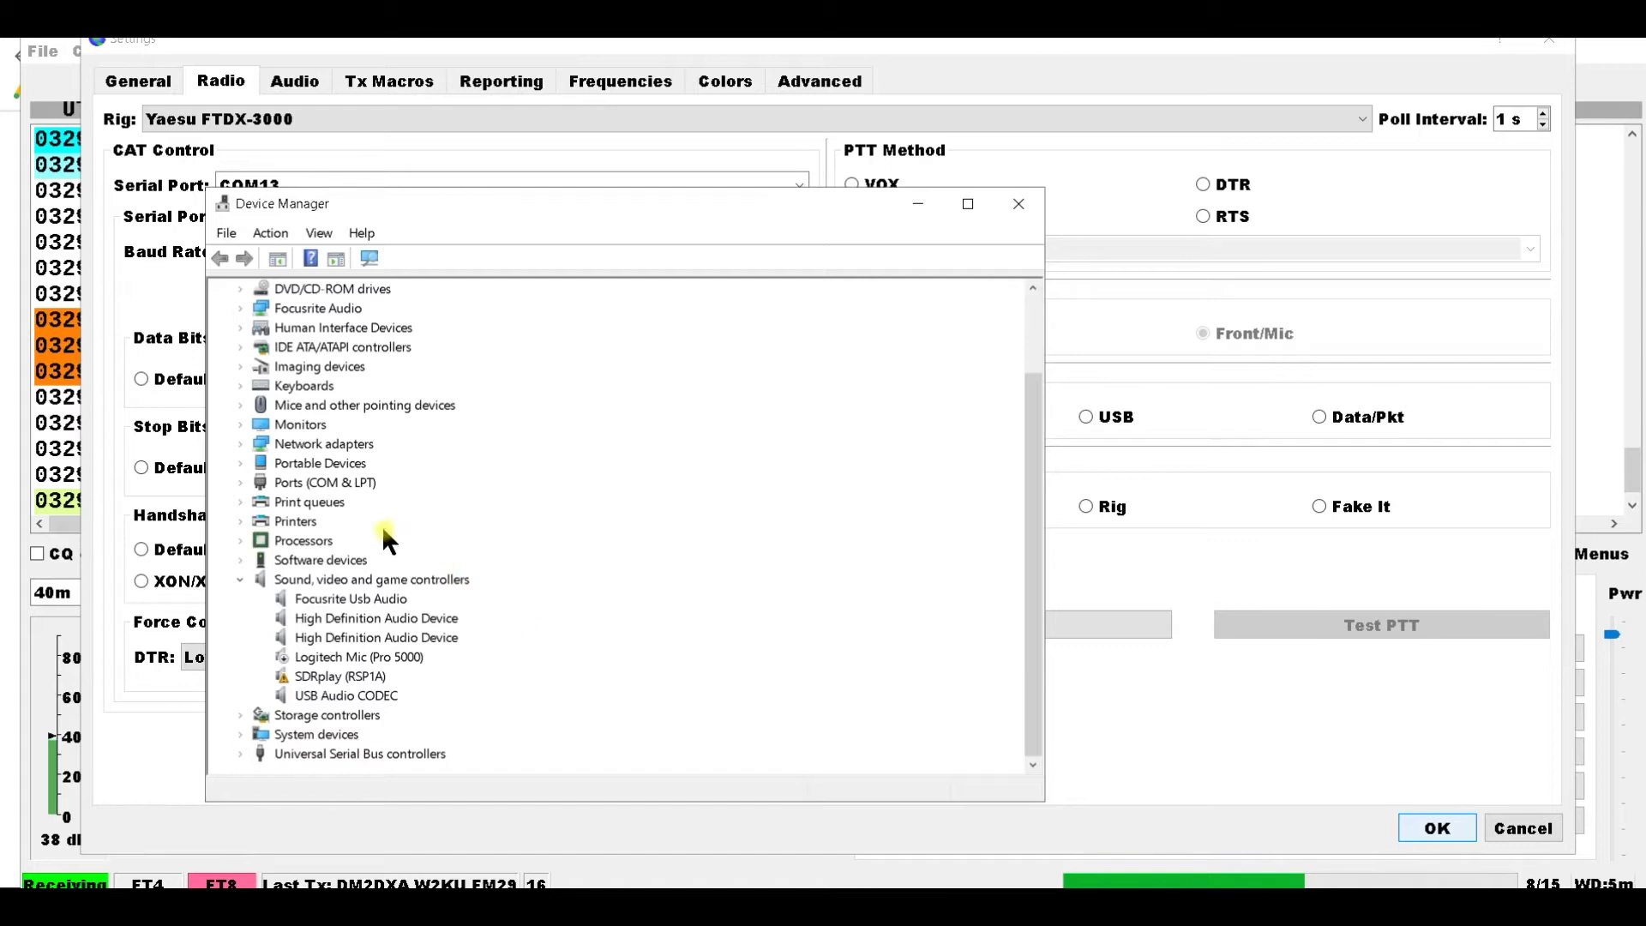
pyautogui.click(237, 481)
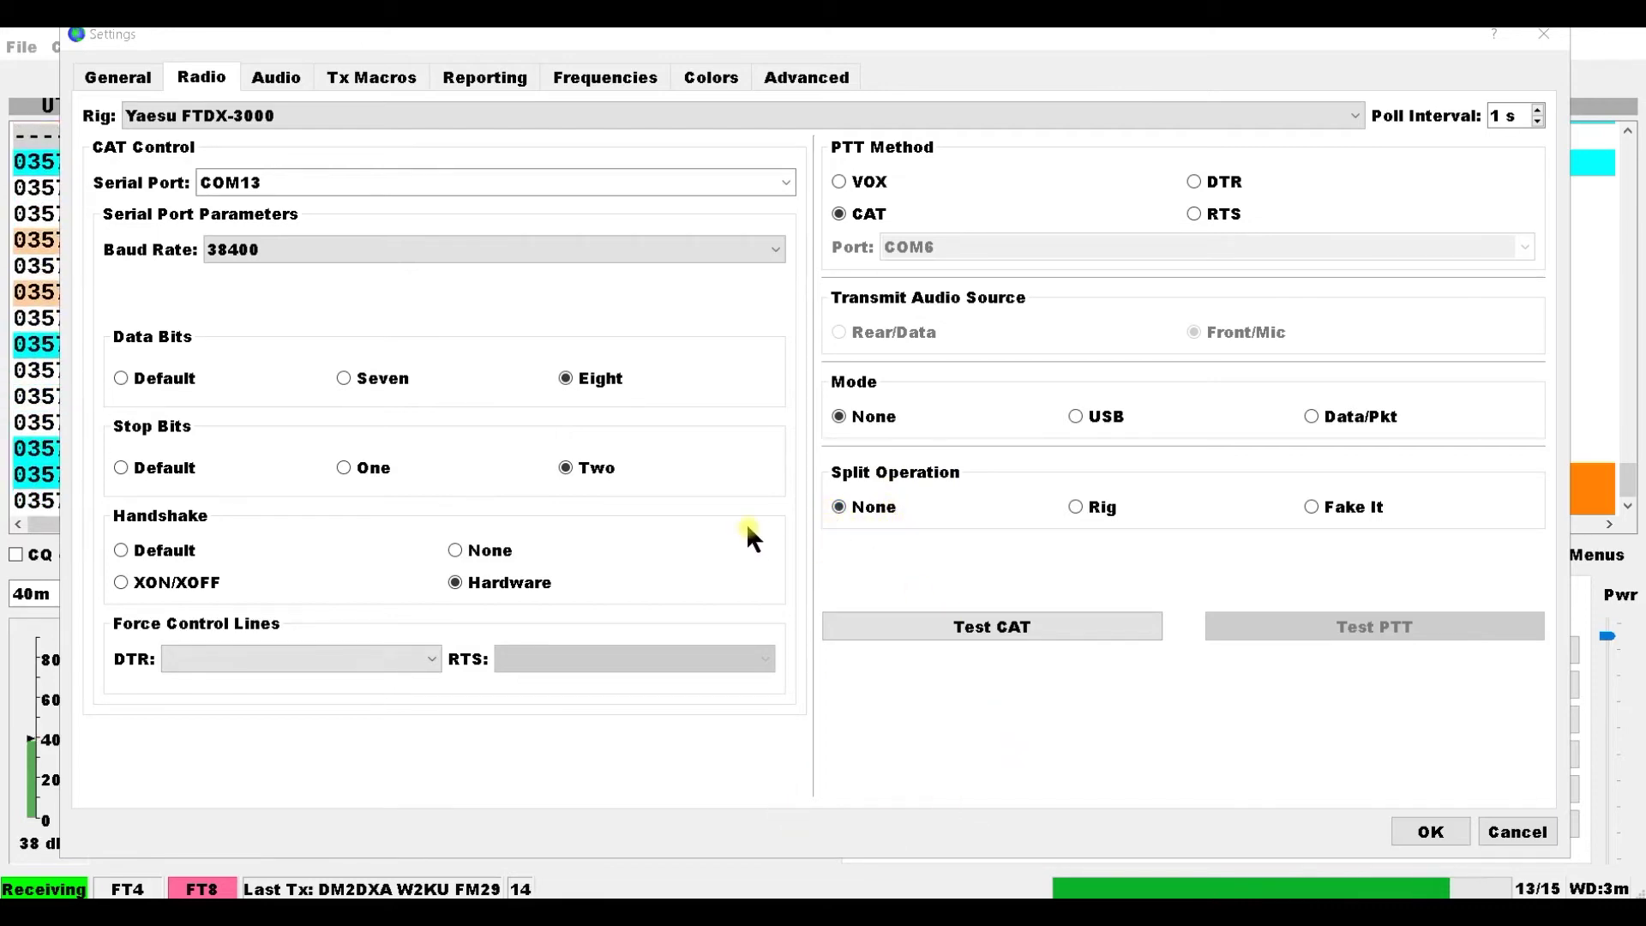
# Test the radio's CAT connection, and activate and deactivate the transmitter with the PTT test
pyautogui.click(1011, 633)
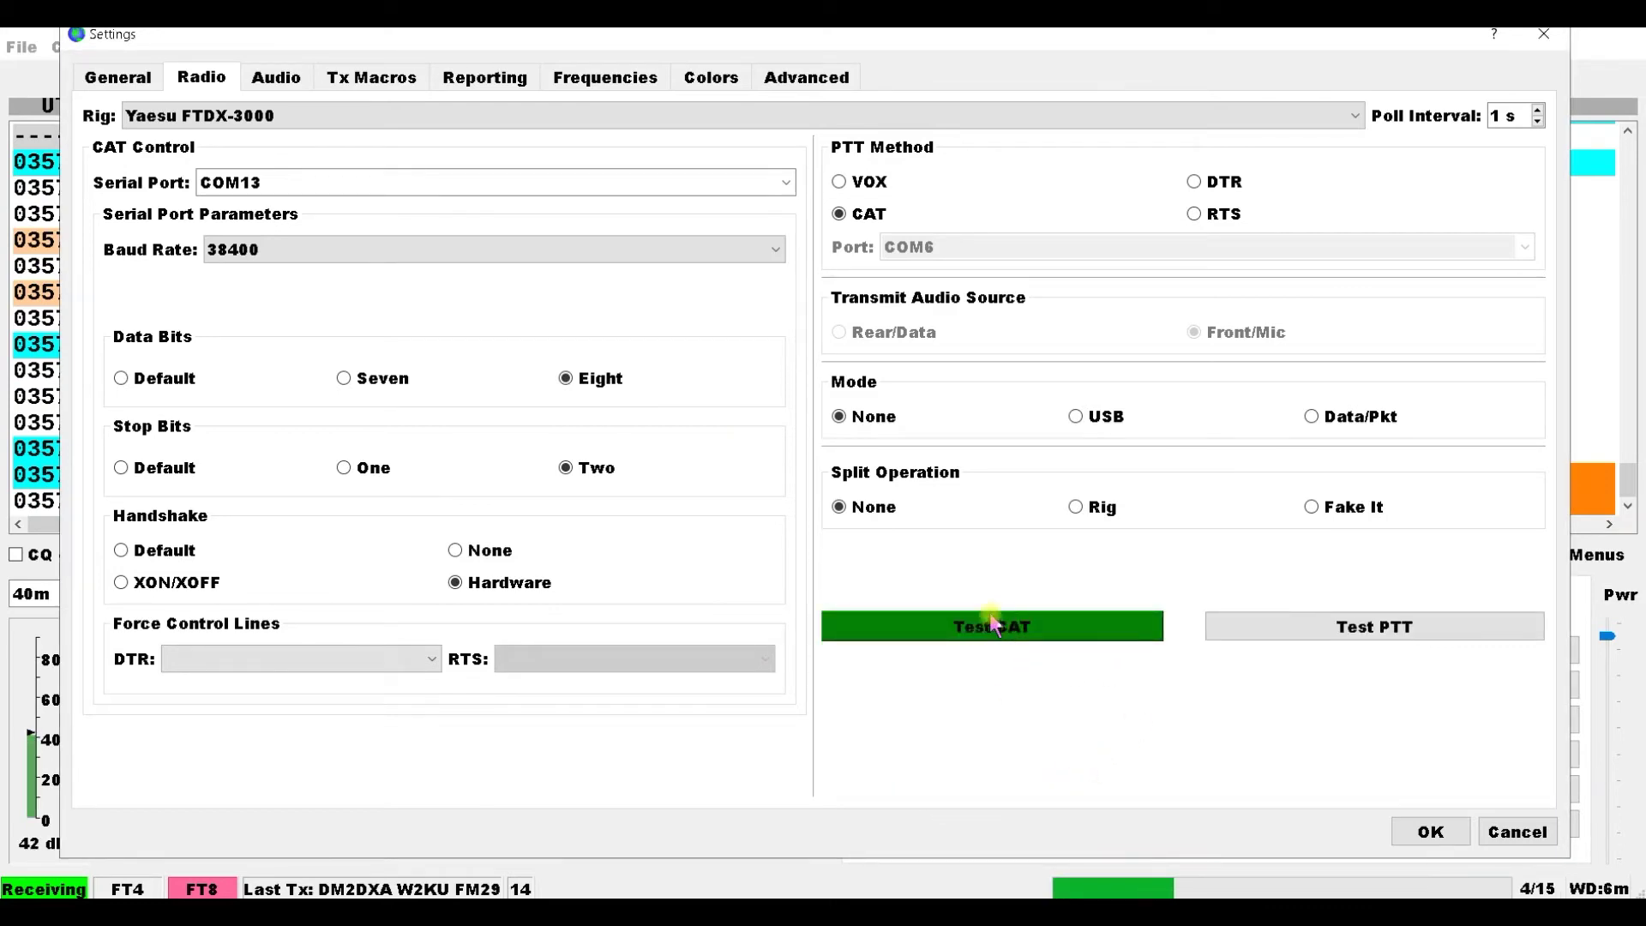
pyautogui.click(1372, 629)
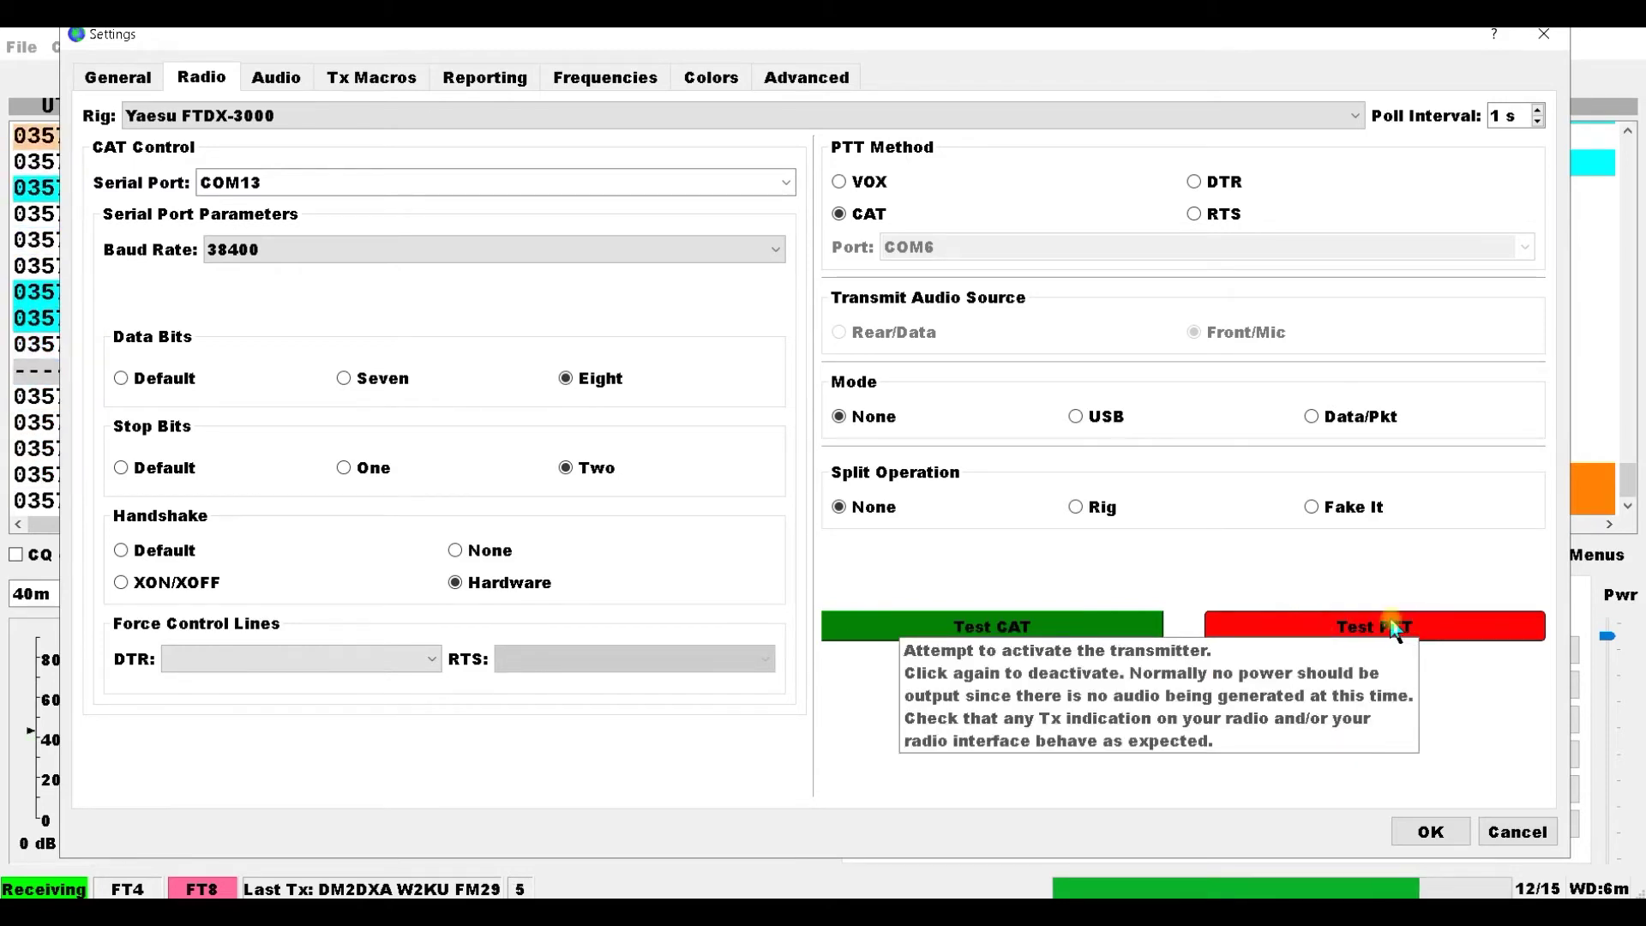
pyautogui.click(1395, 626)
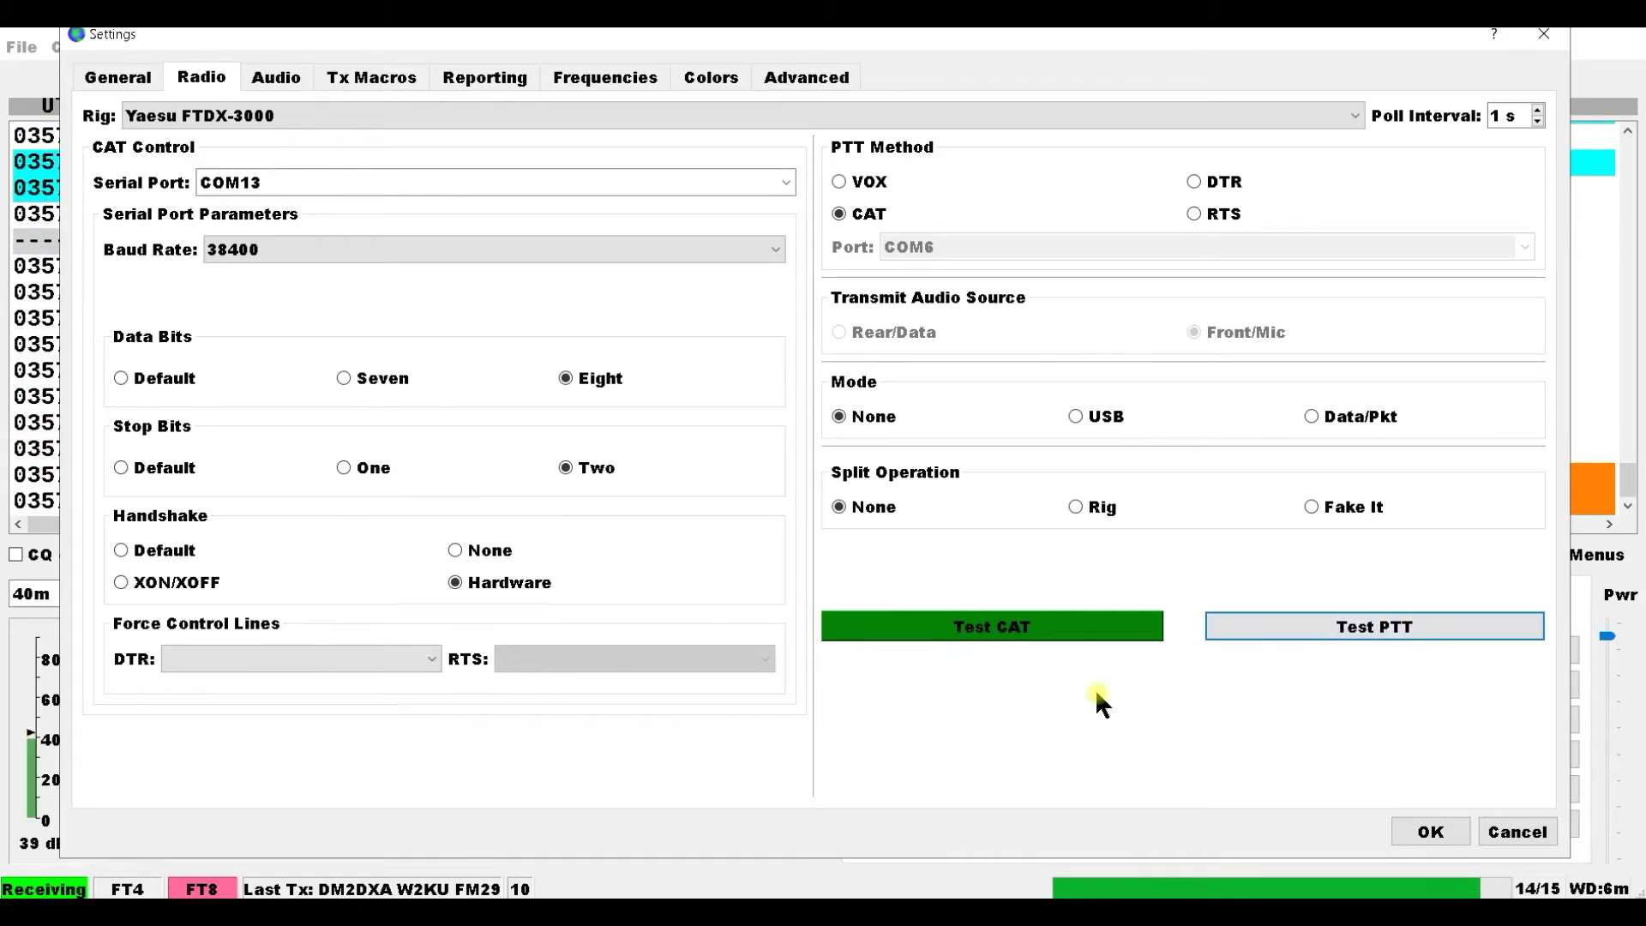
# Review the Tx Macros, Reporting and Frequencies settings, and select the FT8 10.136 MHz (30m) working frequency
pyautogui.click(377, 77)
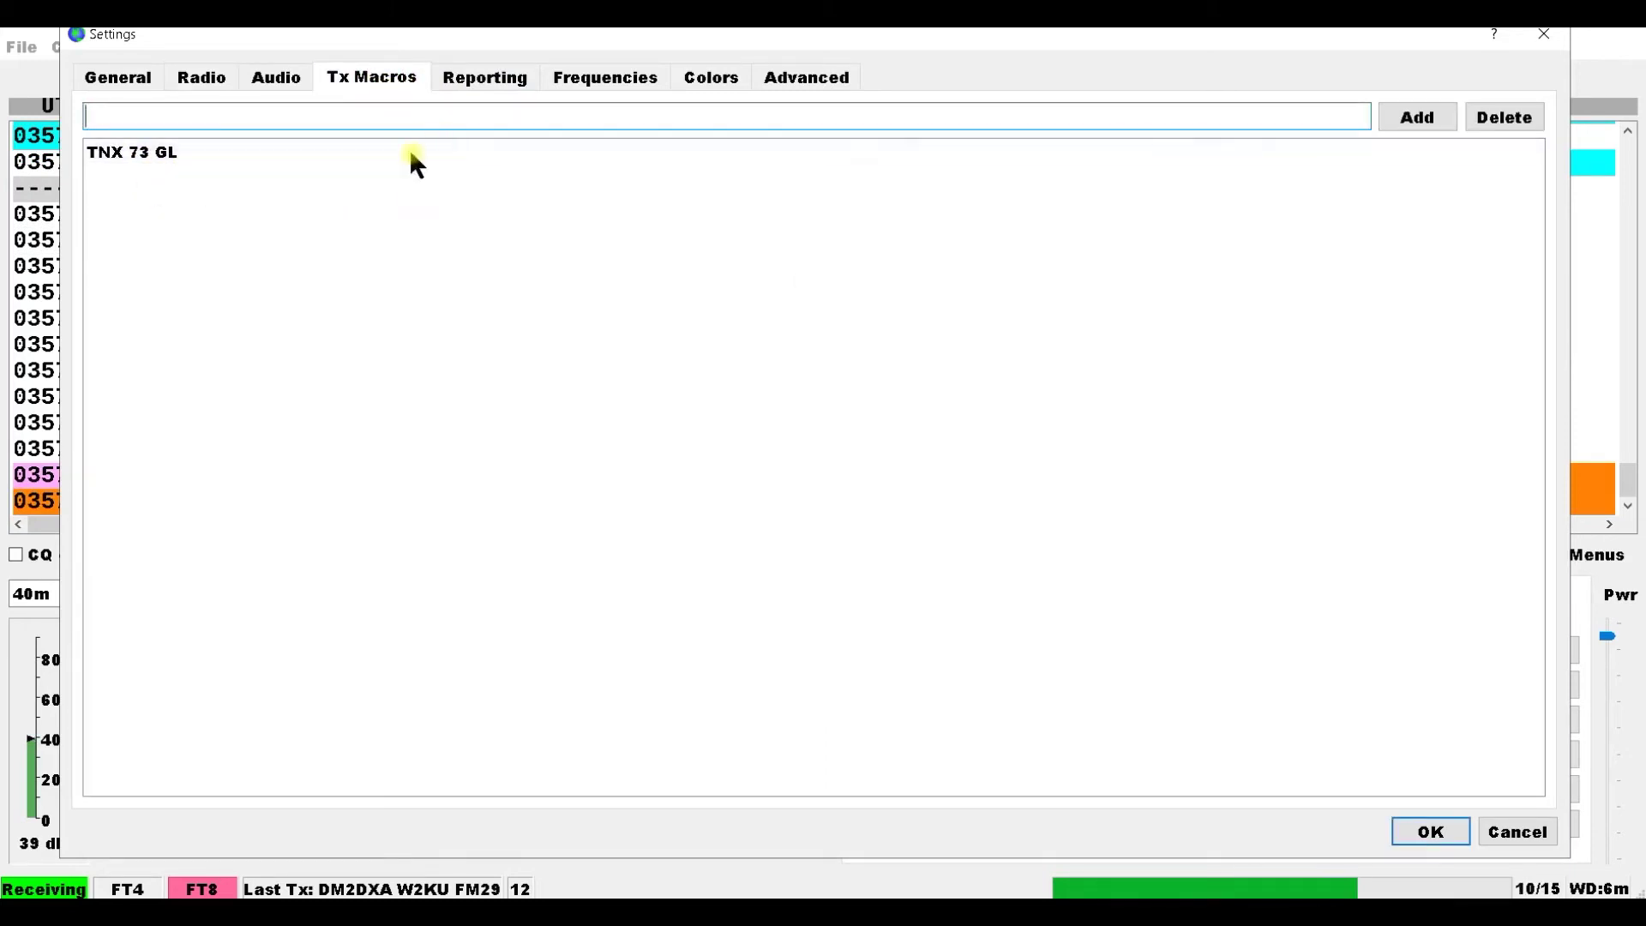
pyautogui.click(496, 77)
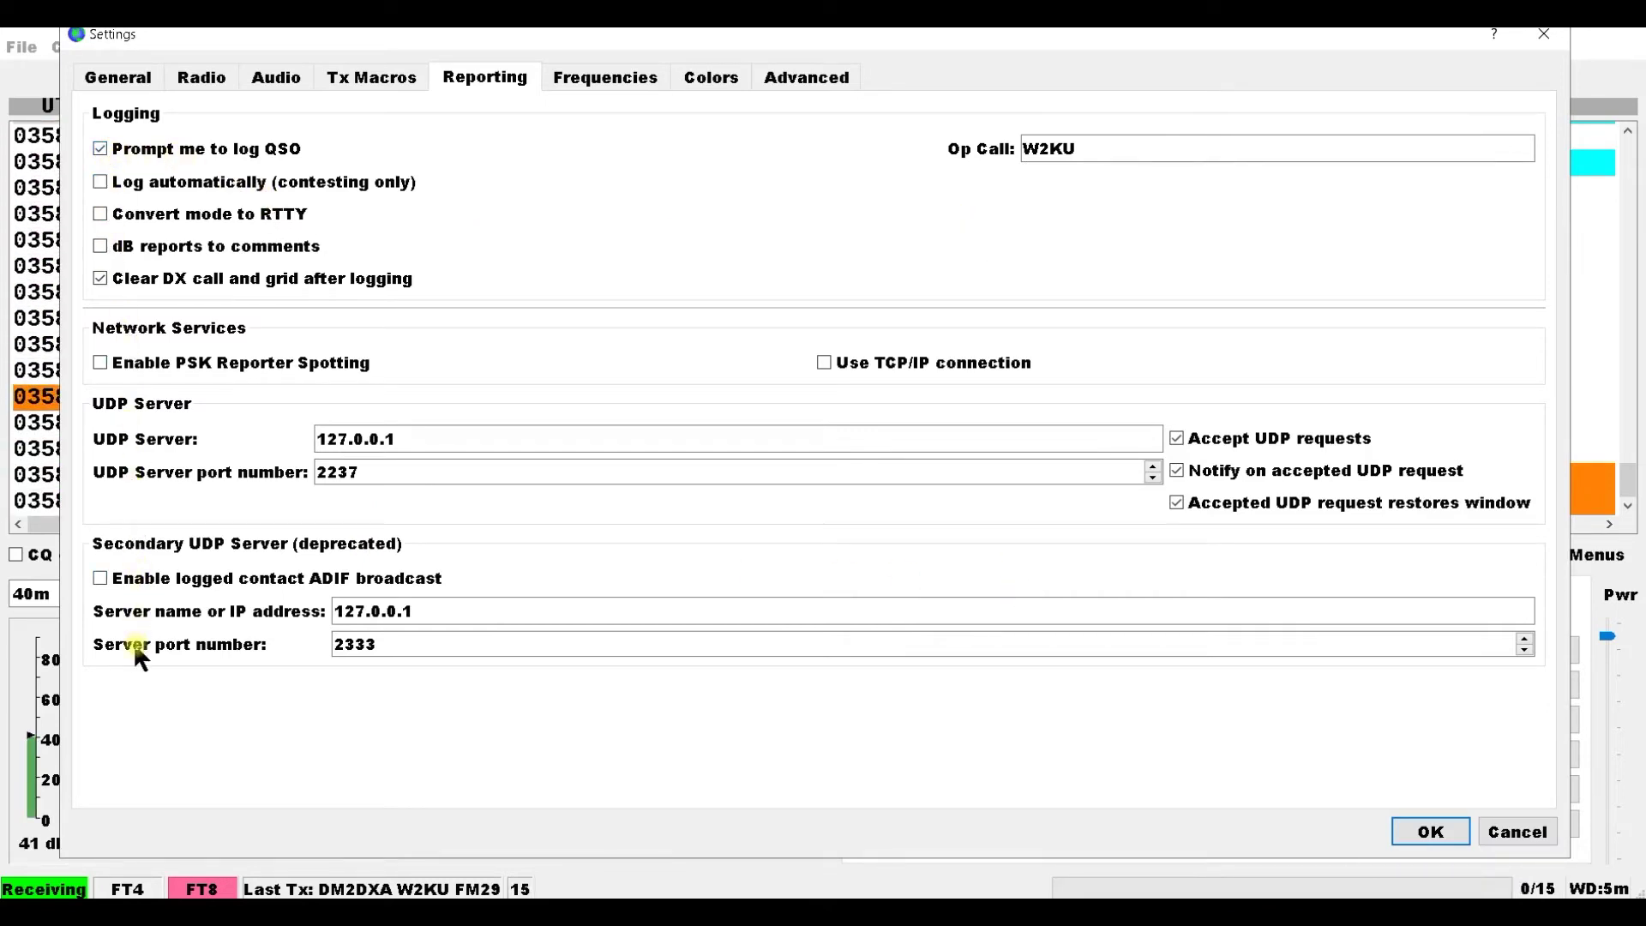
pyautogui.click(617, 82)
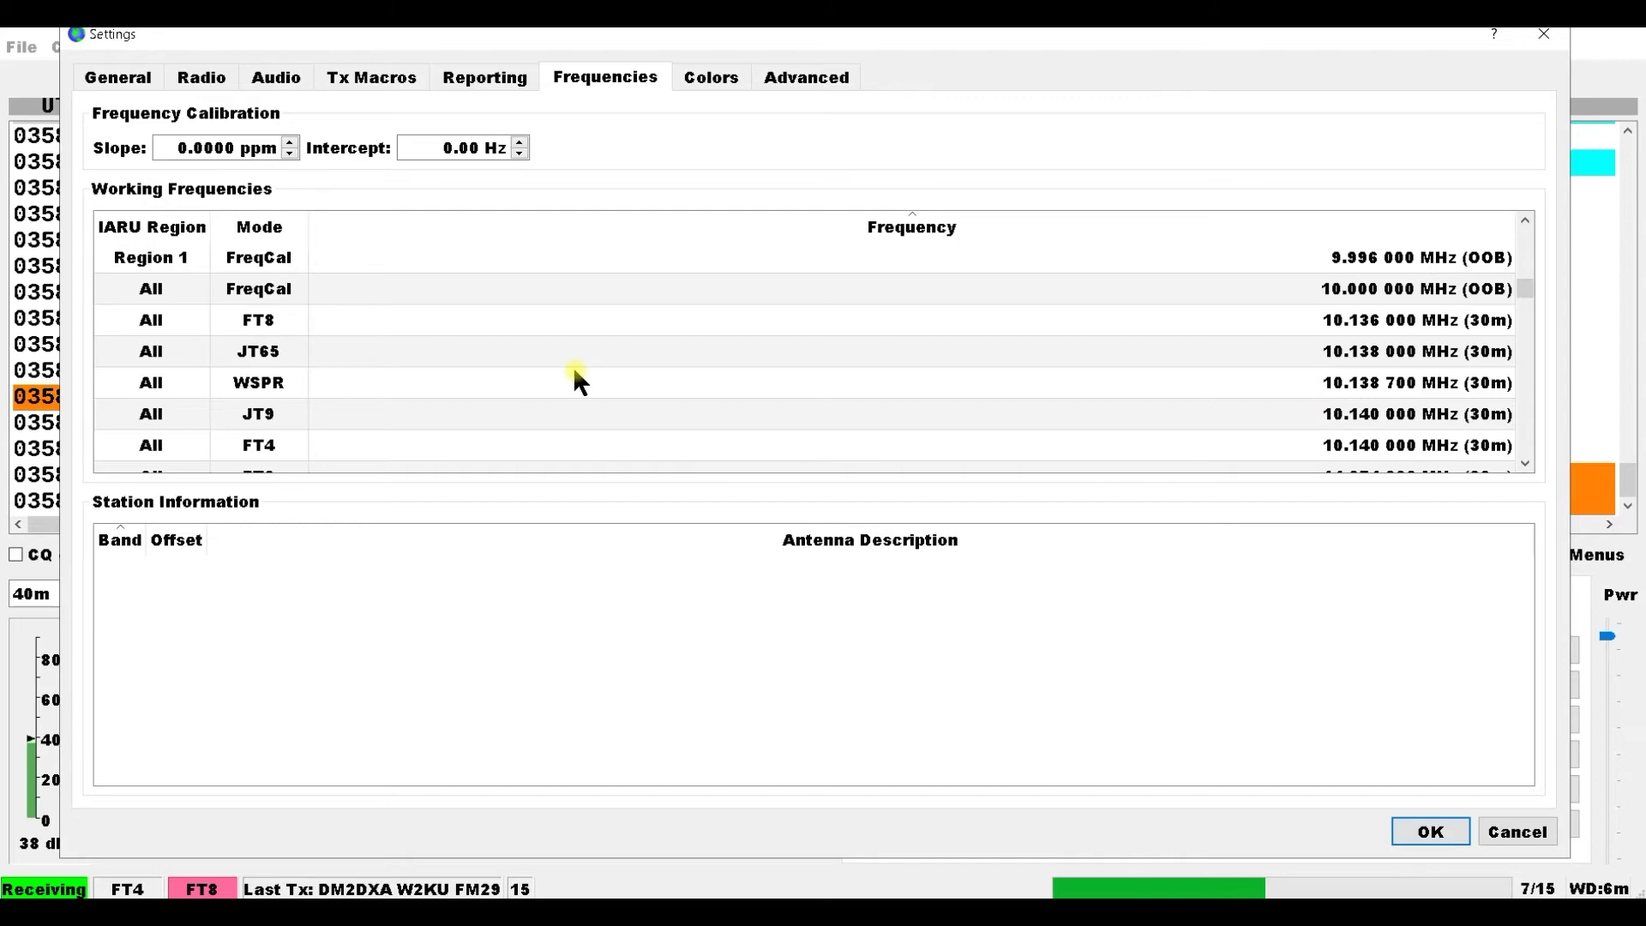
pyautogui.click(1363, 322)
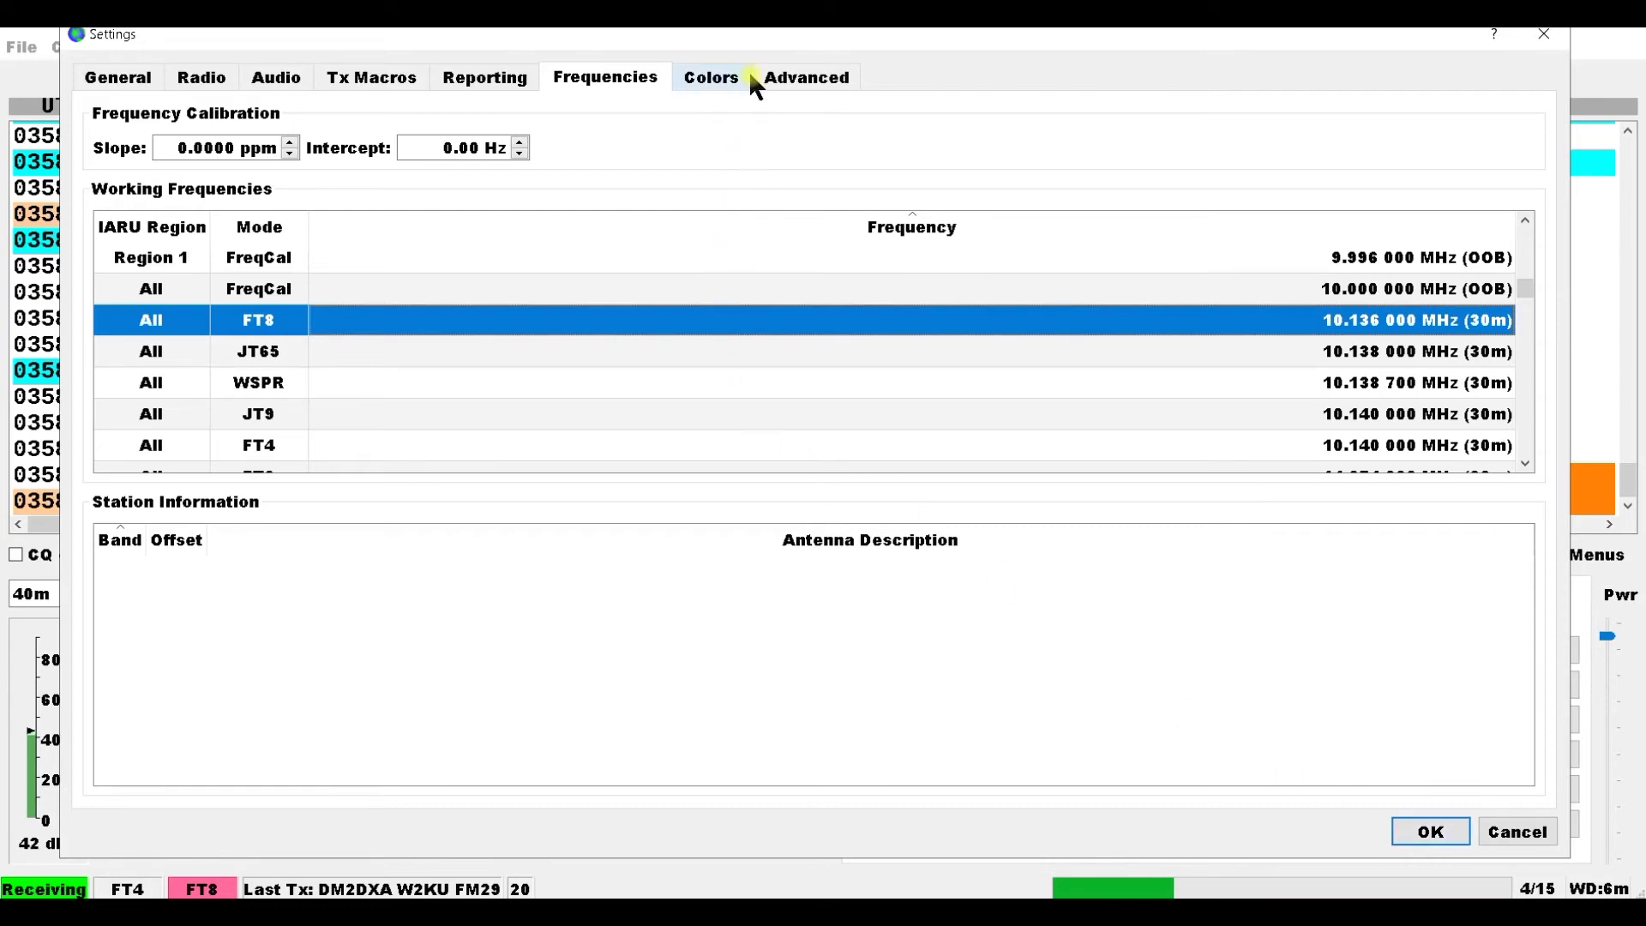
# Review the decode highlighting colors and the Advanced settings, and accept the settings
pyautogui.click(713, 78)
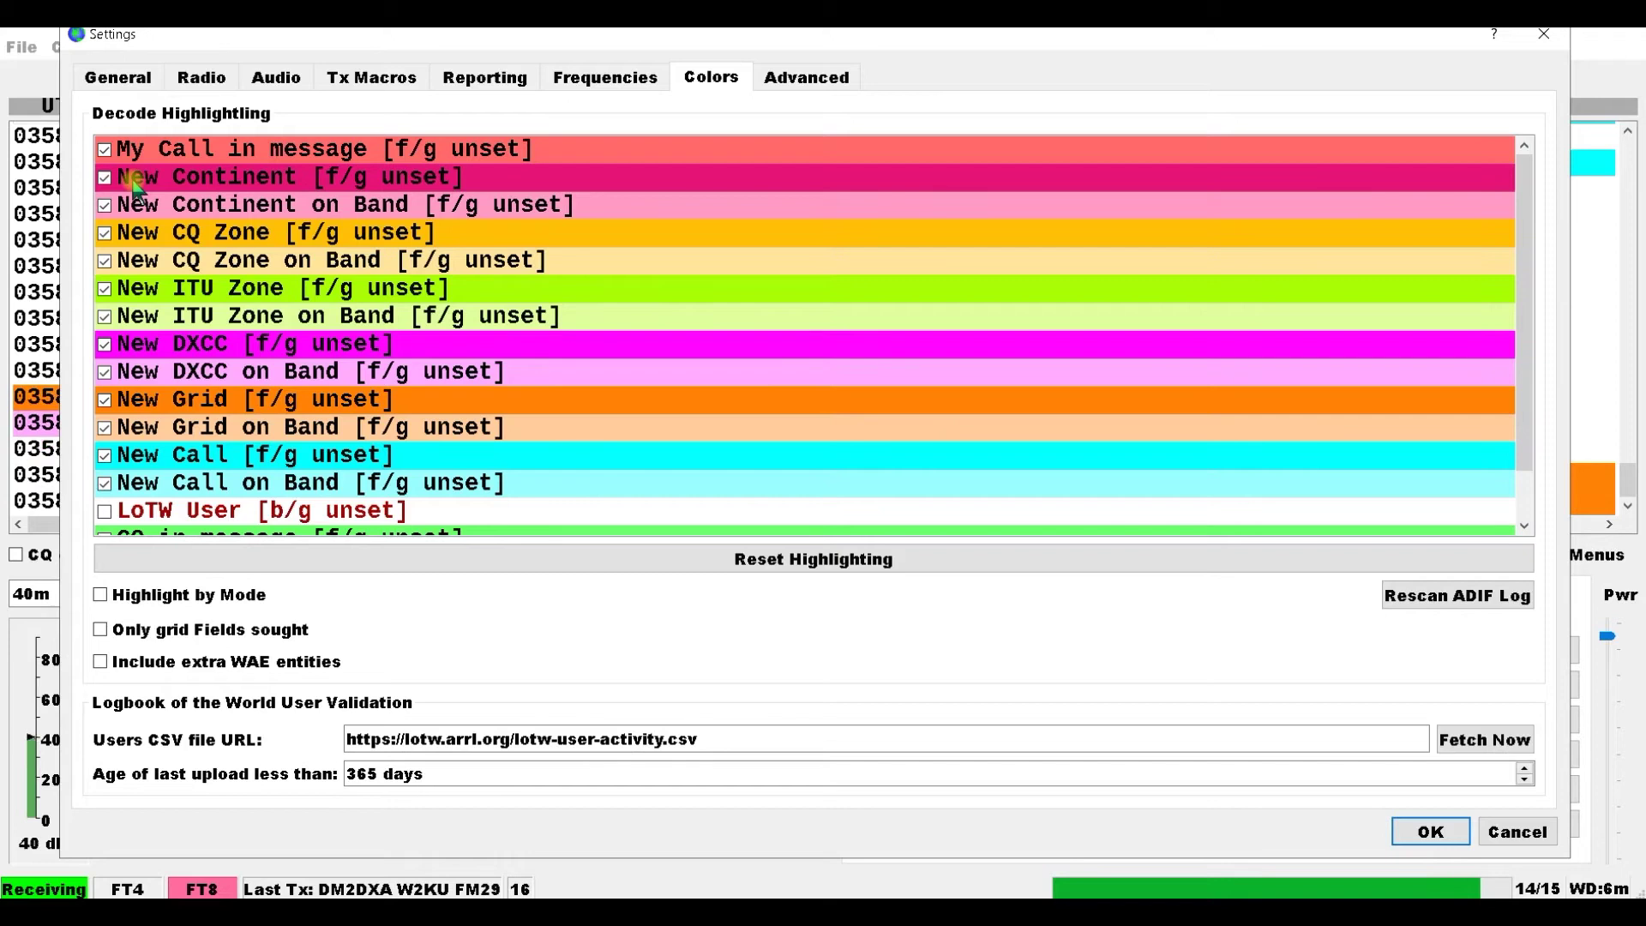
pyautogui.moveTo(134, 184)
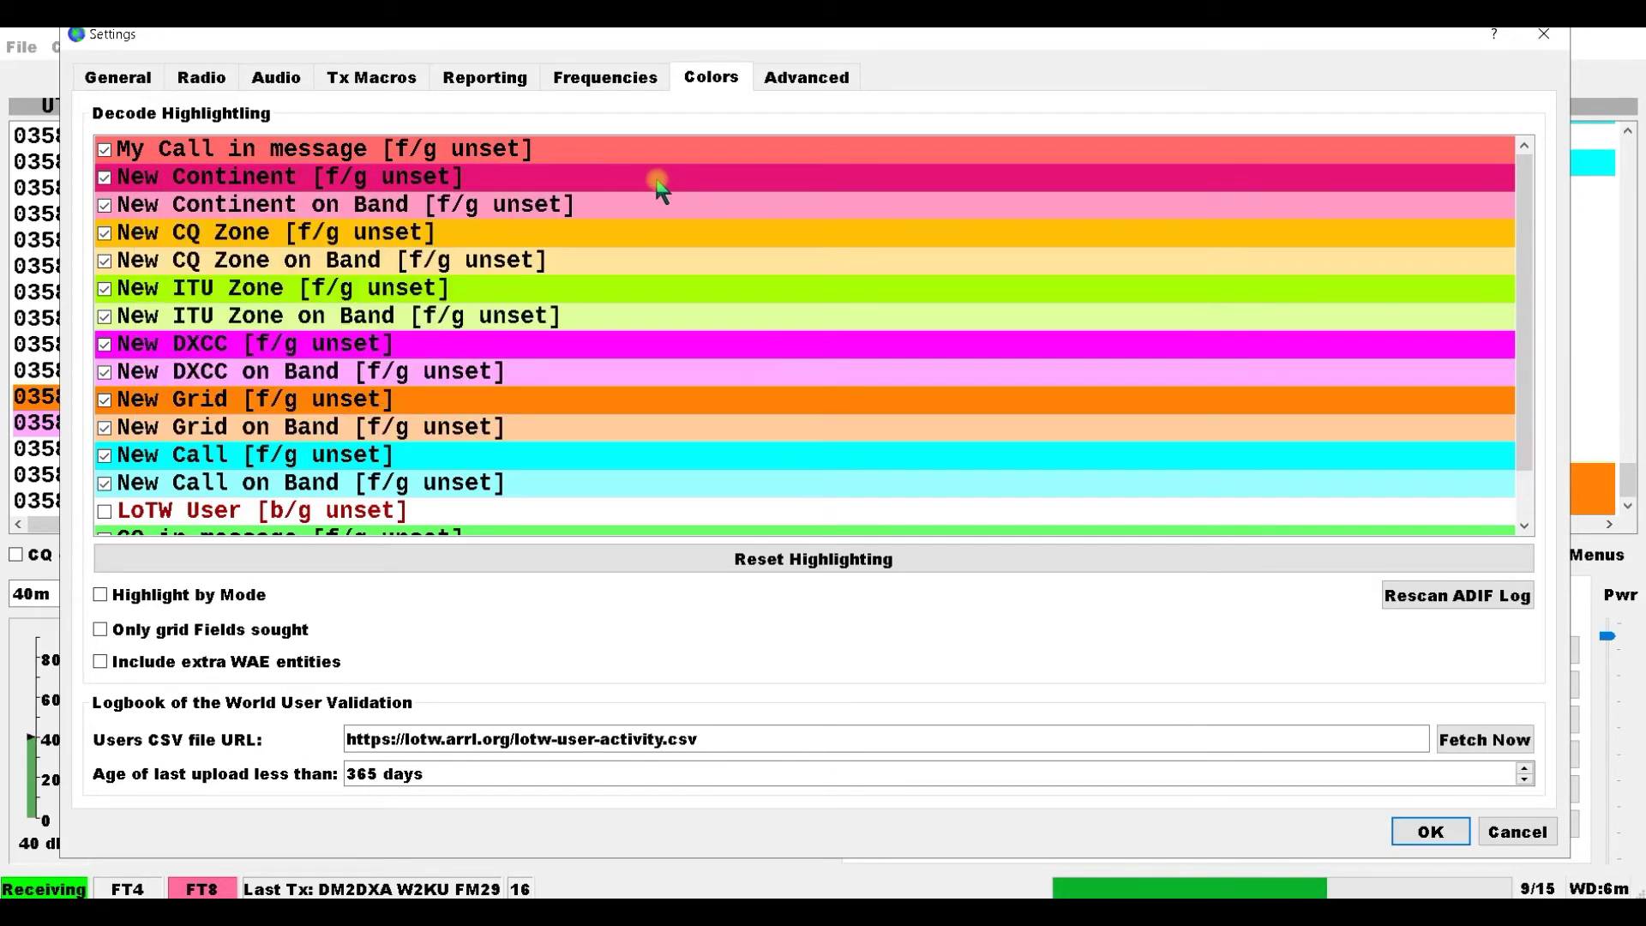
pyautogui.click(801, 81)
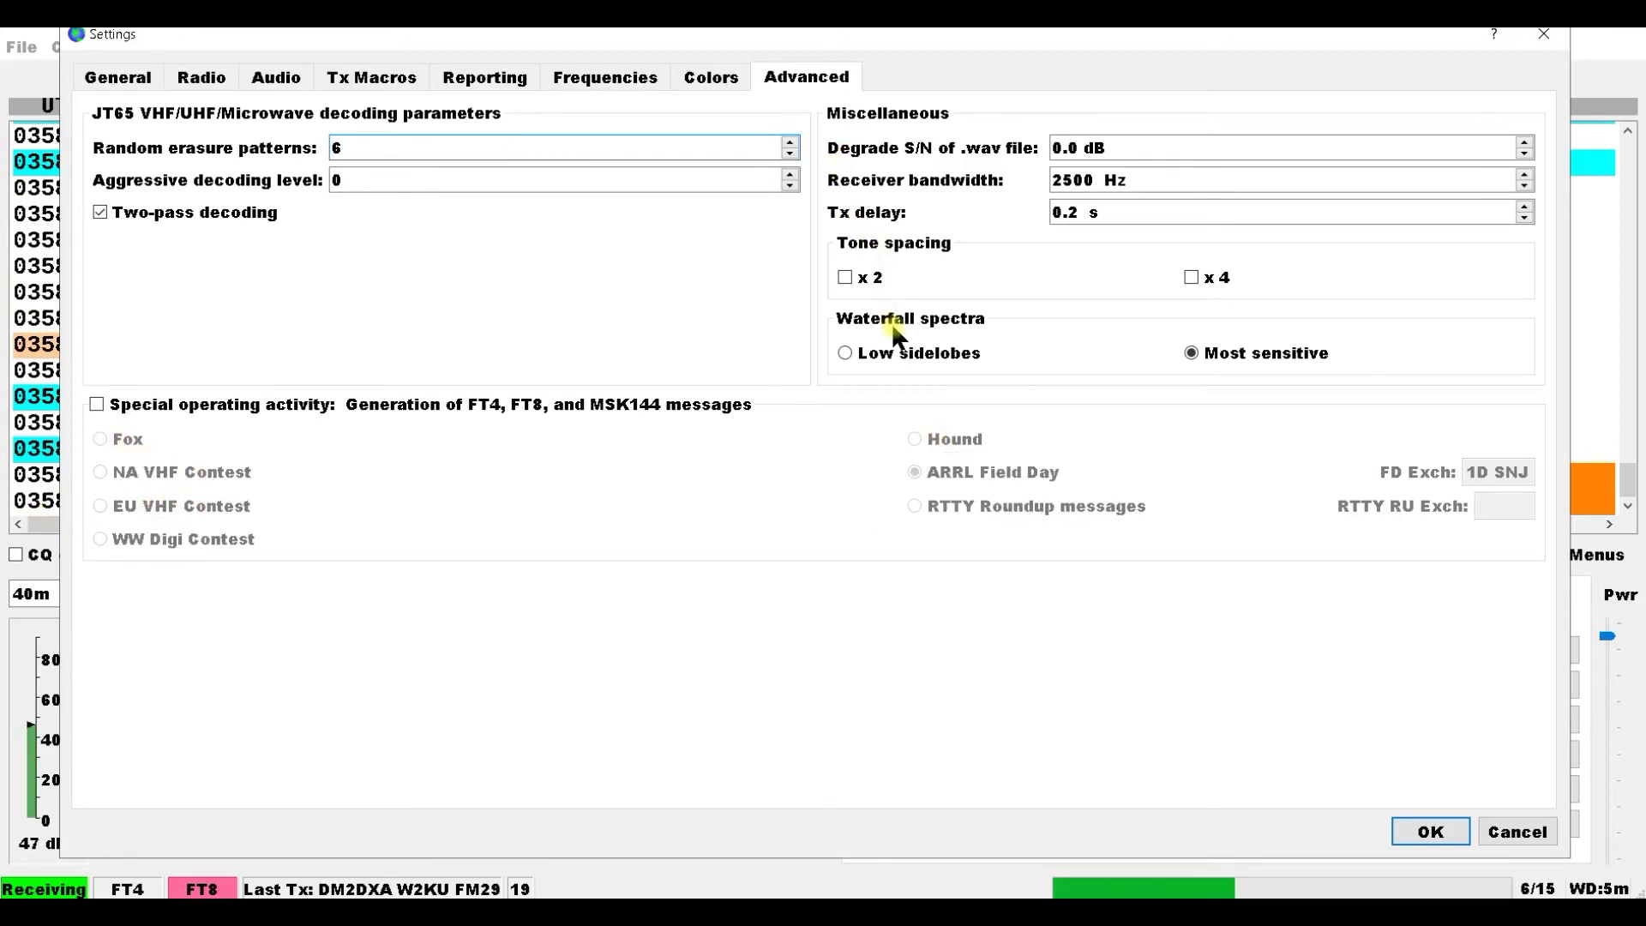
pyautogui.click(1430, 834)
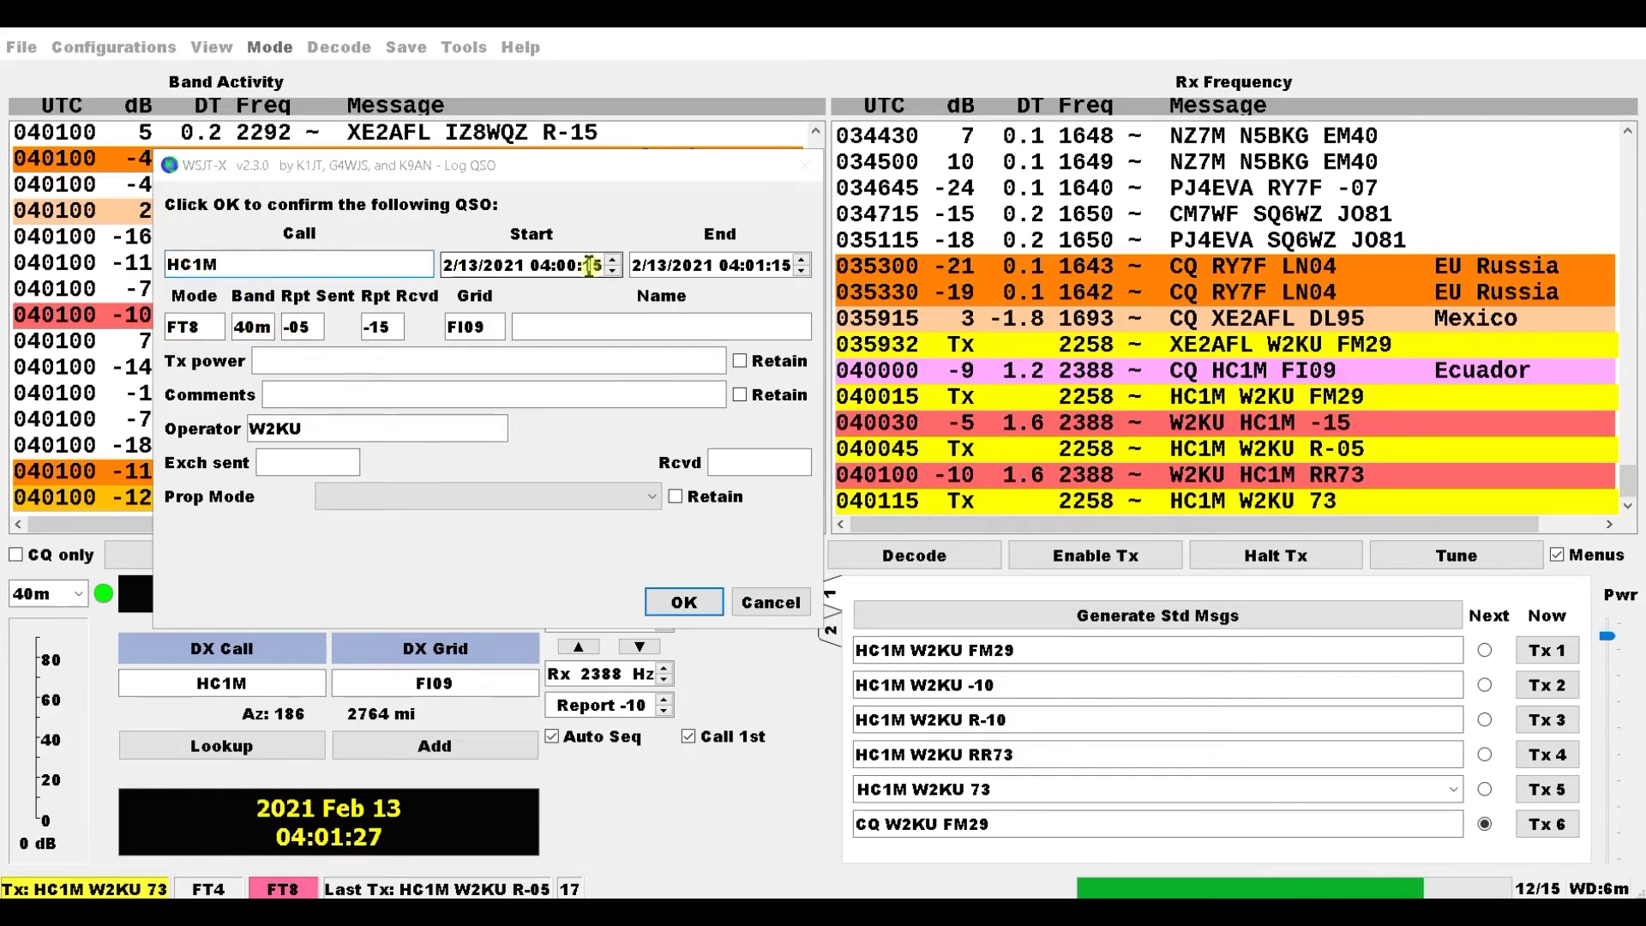
# Confirm logging of the completed 40m FT8 contact with the Ecuador station
pyautogui.click(684, 604)
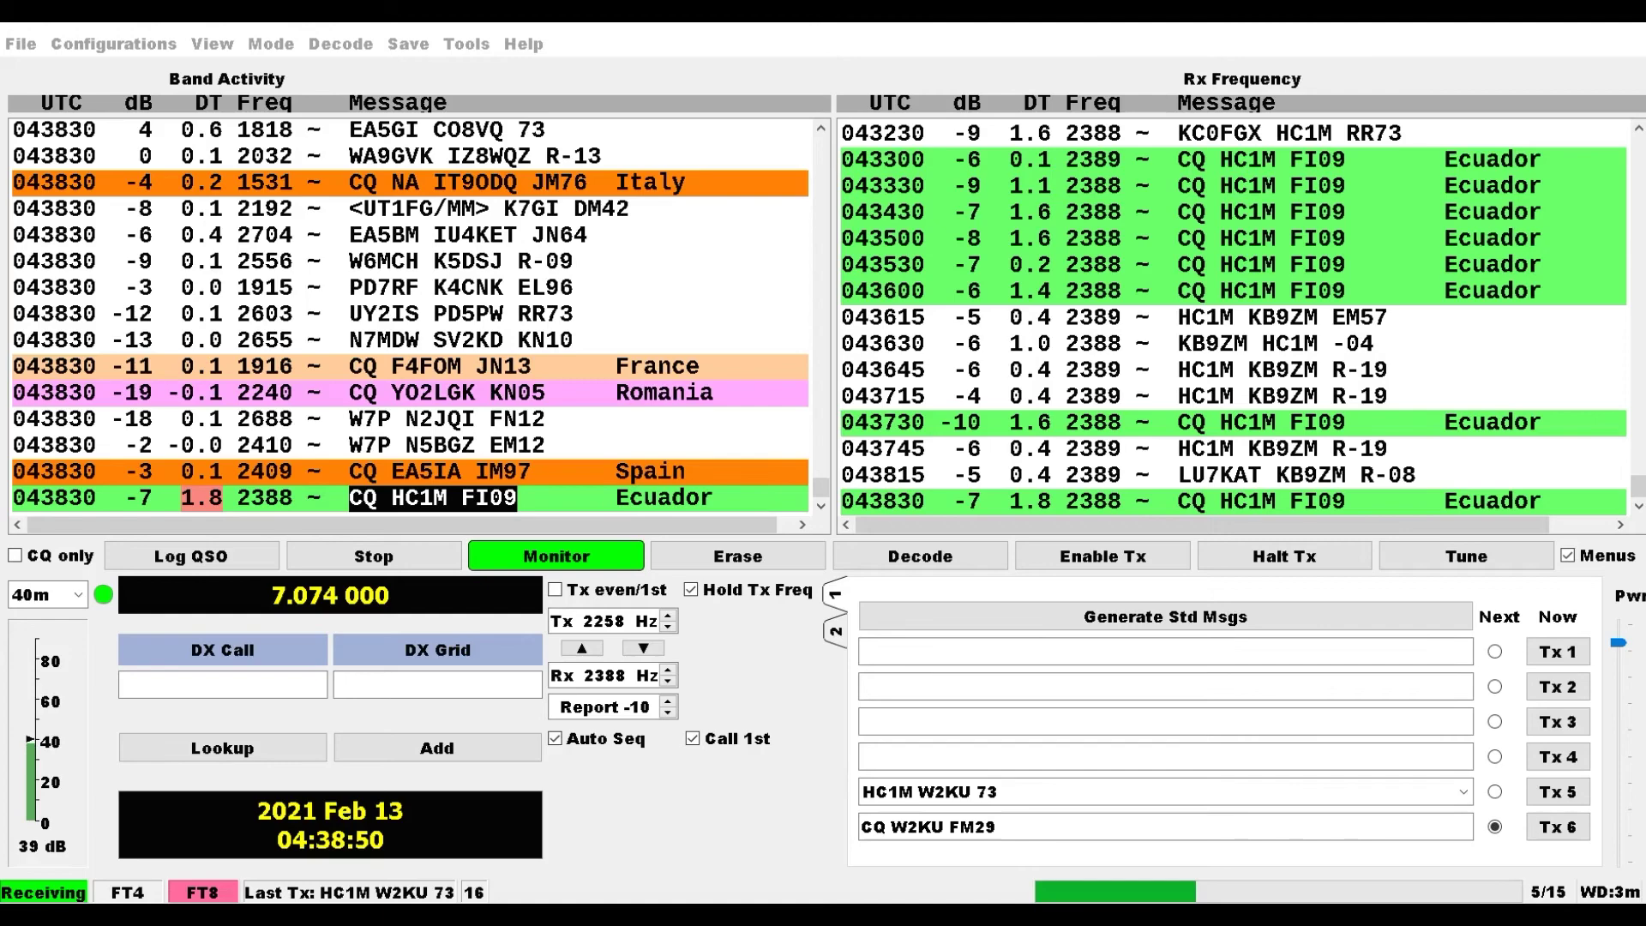
# Move the Wide Graph up over the main window to view the waterfall, and return to the main window
pyautogui.moveTo(678, 858); pyautogui.dragTo(681, 290)
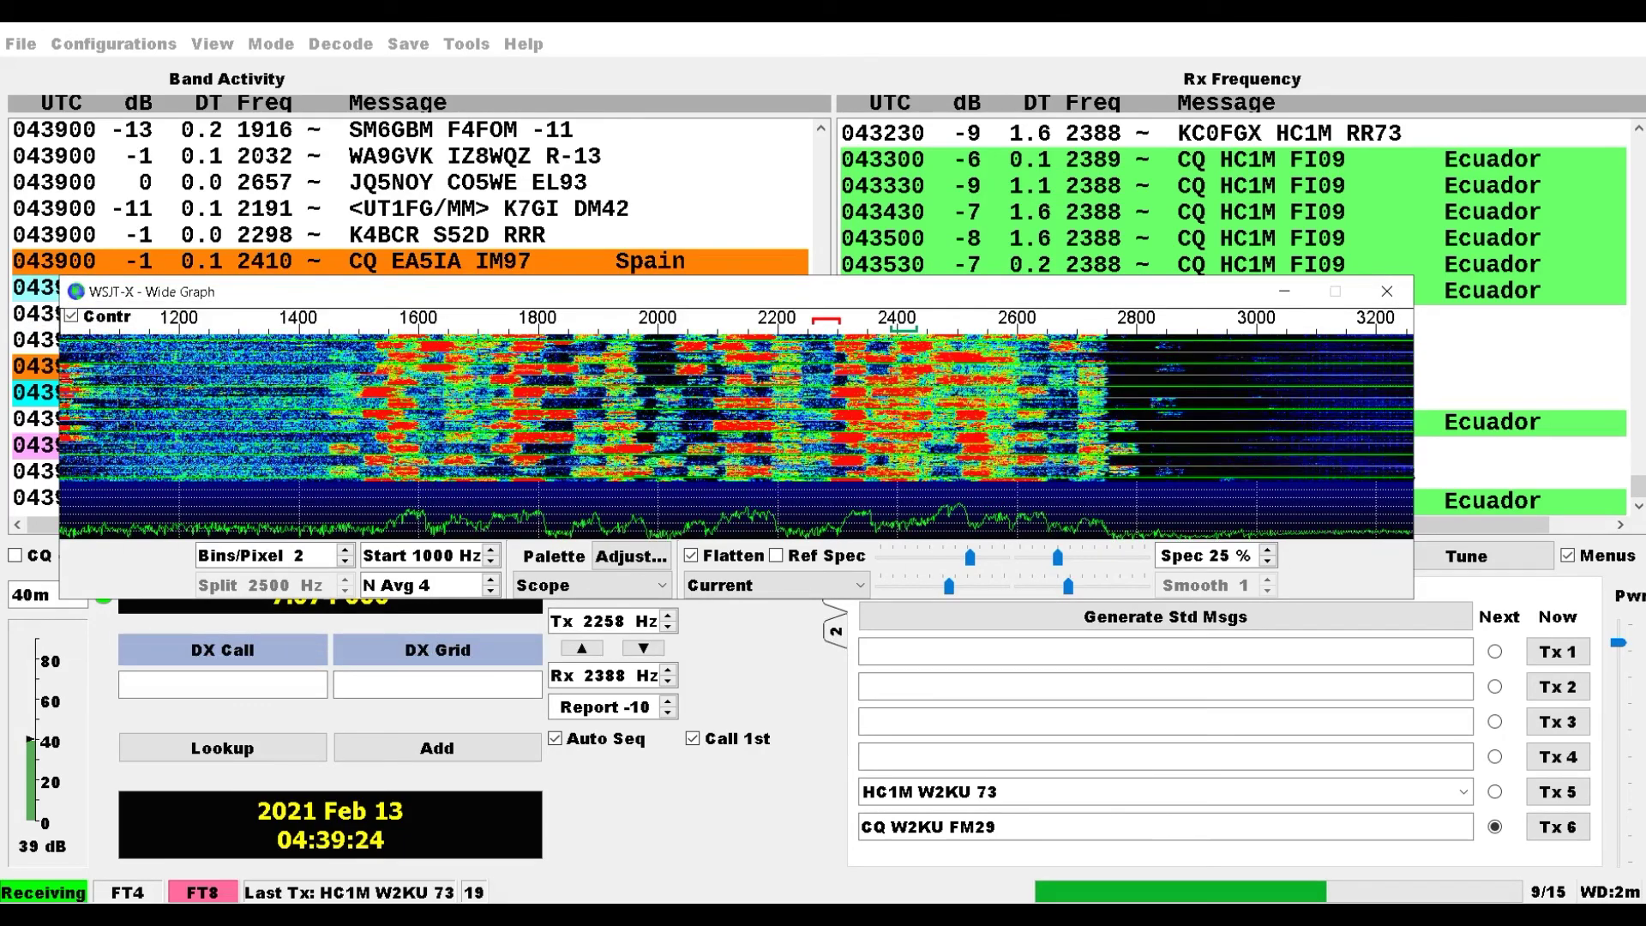
pyautogui.hotkey('alt', 'Tab')
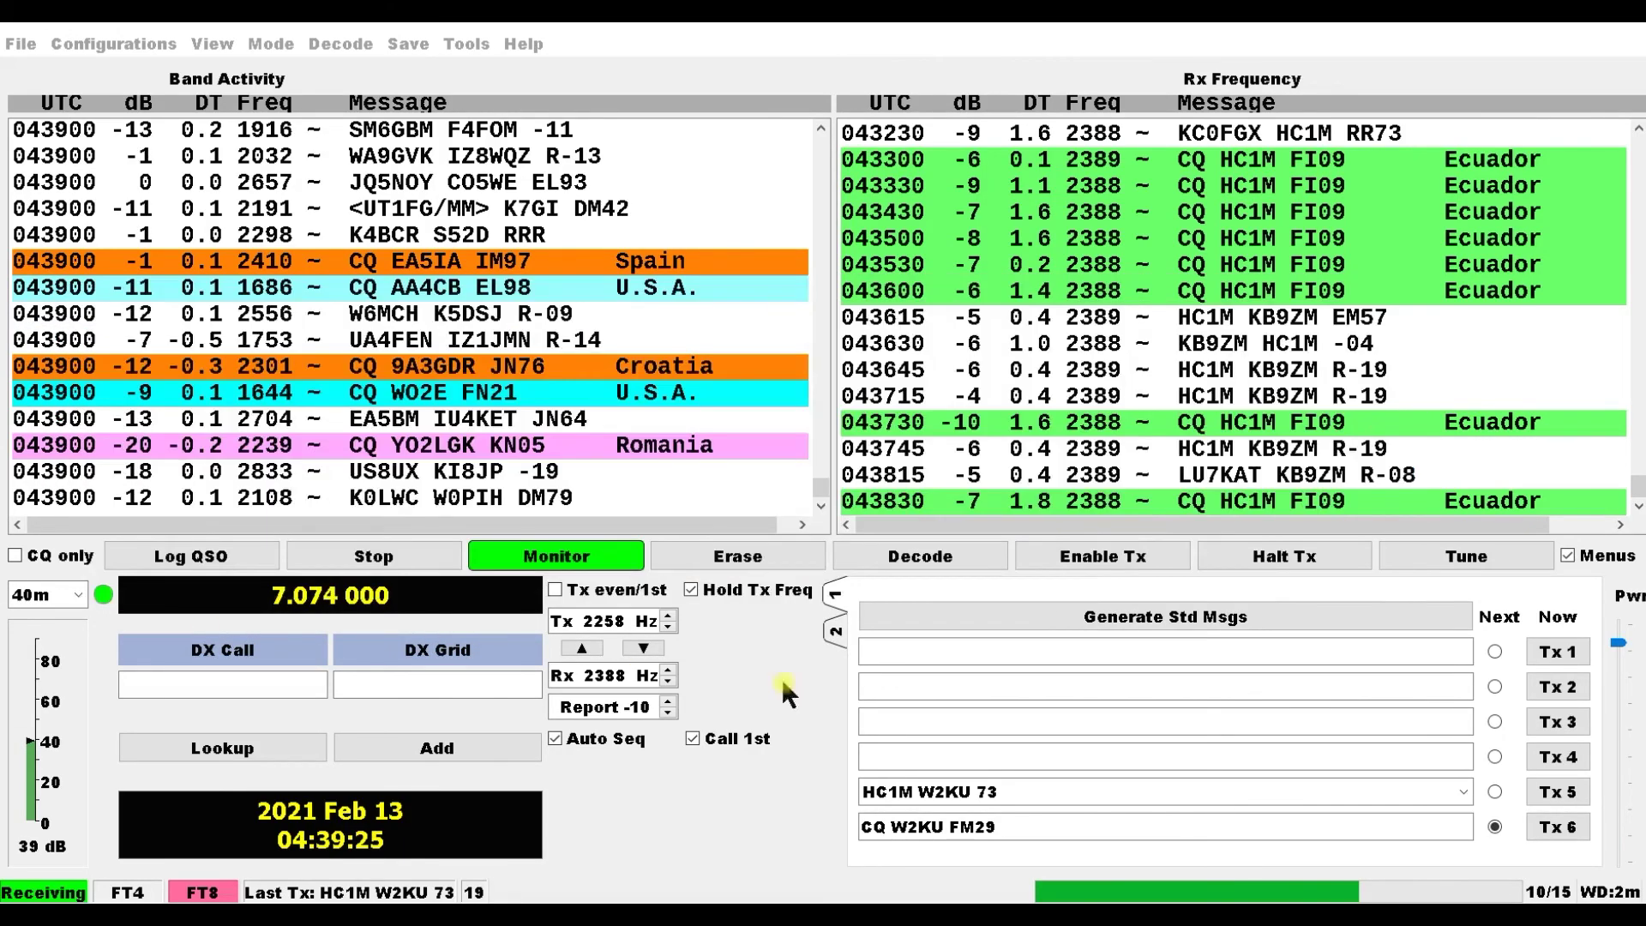
# Decode the received signals again and lower the transmit power slightly
pyautogui.click(941, 564)
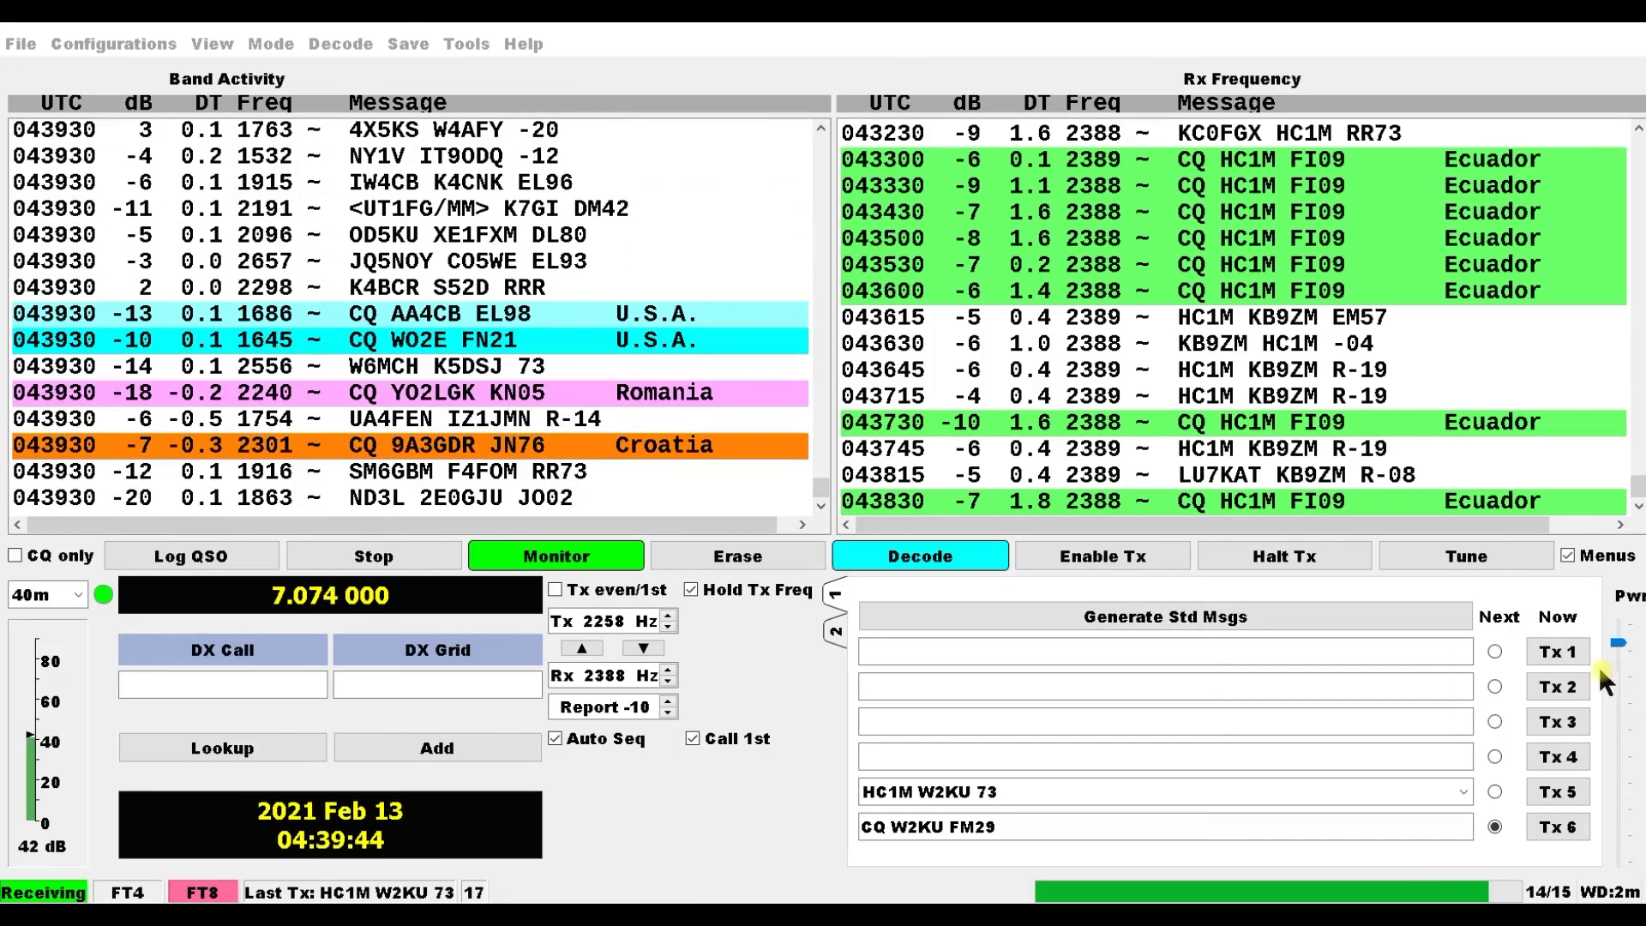
pyautogui.moveTo(1629, 665)
pyautogui.mouseDown()
pyautogui.moveTo(1627, 750)
pyautogui.moveTo(1627, 656)
pyautogui.mouseUp()
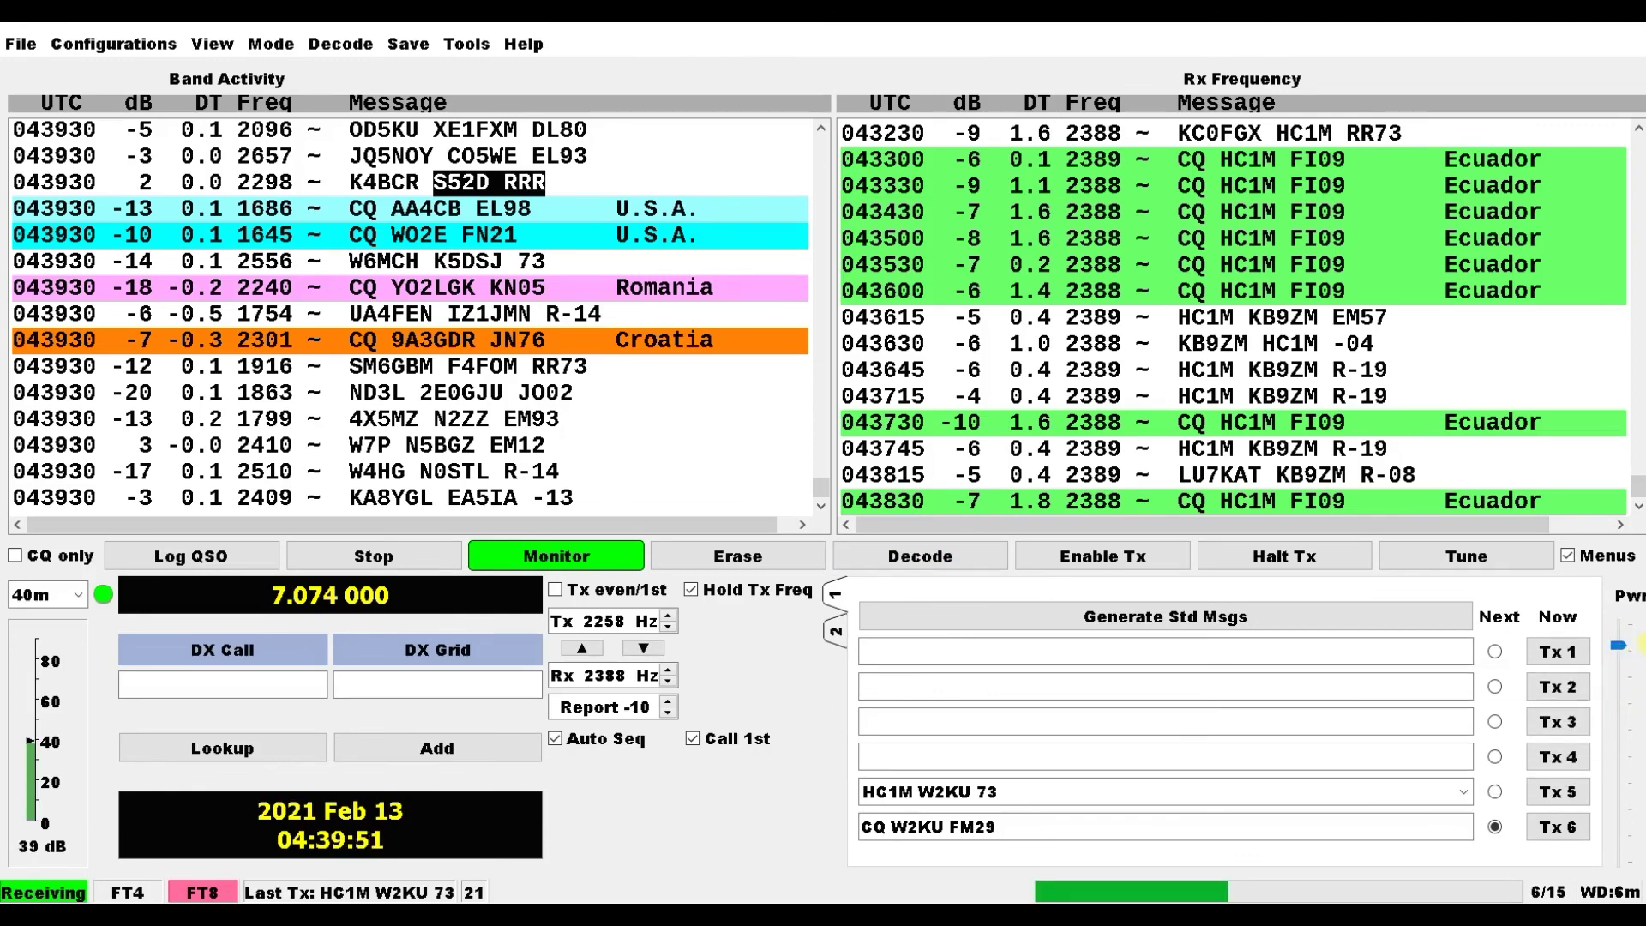